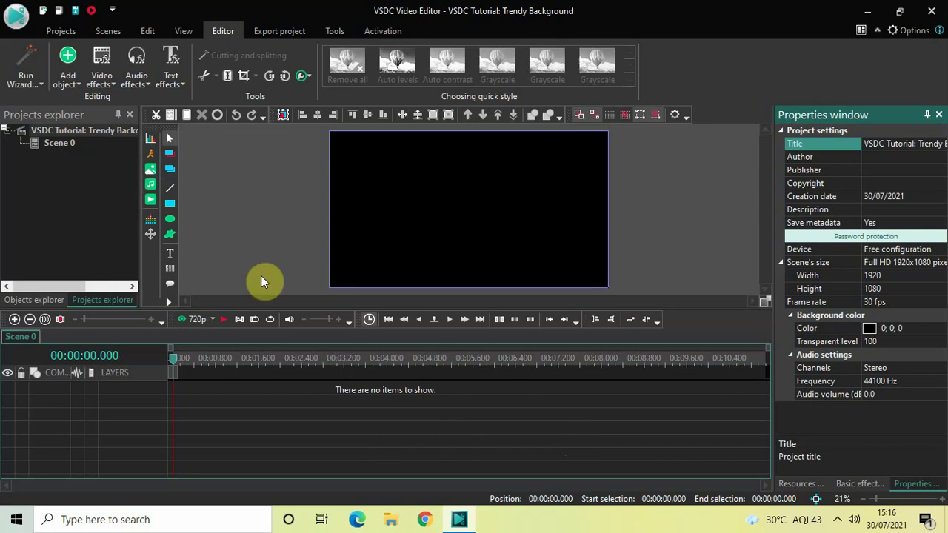
- Add the Car Demo video from the Downloads folder to the scene, starting from the cursor position on a new layer
{"action": "left_click", "coordinate": [73, 67]}
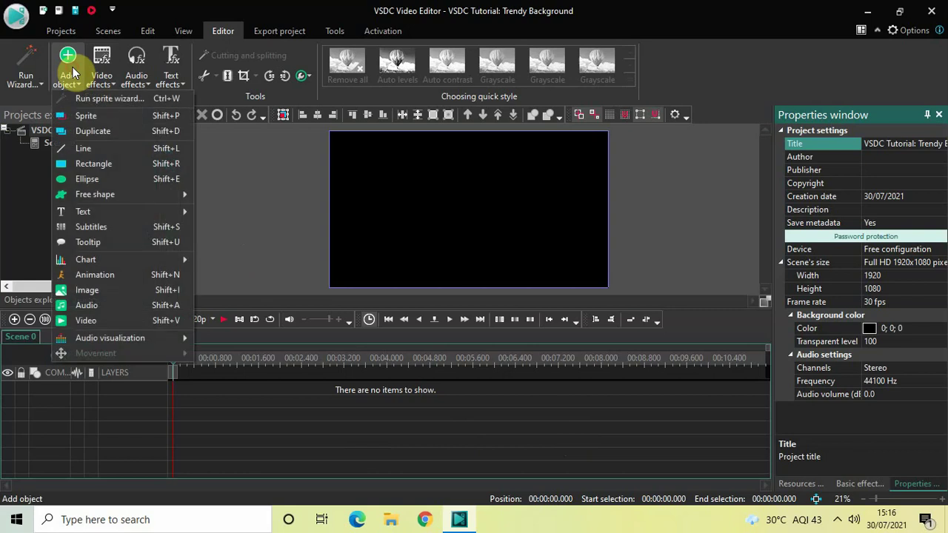
{"action": "left_click", "coordinate": [105, 321]}
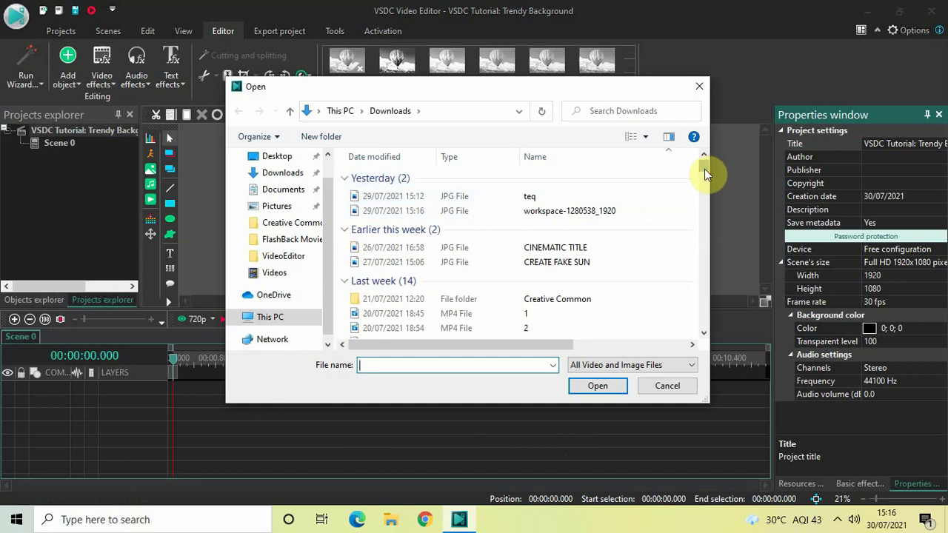
{"action": "left_click_drag", "start_coordinate": [704, 166], "coordinate": [708, 307]}
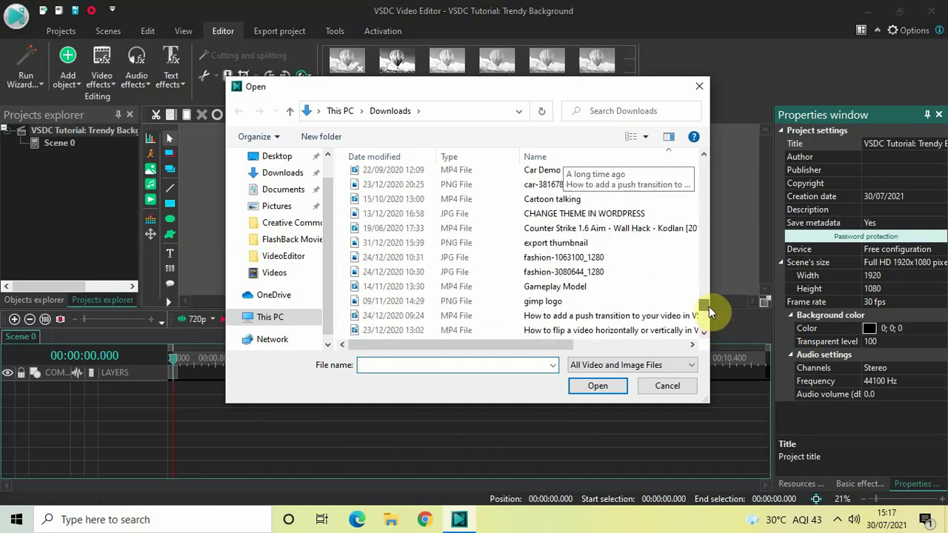
{"action": "left_click", "coordinate": [555, 170]}
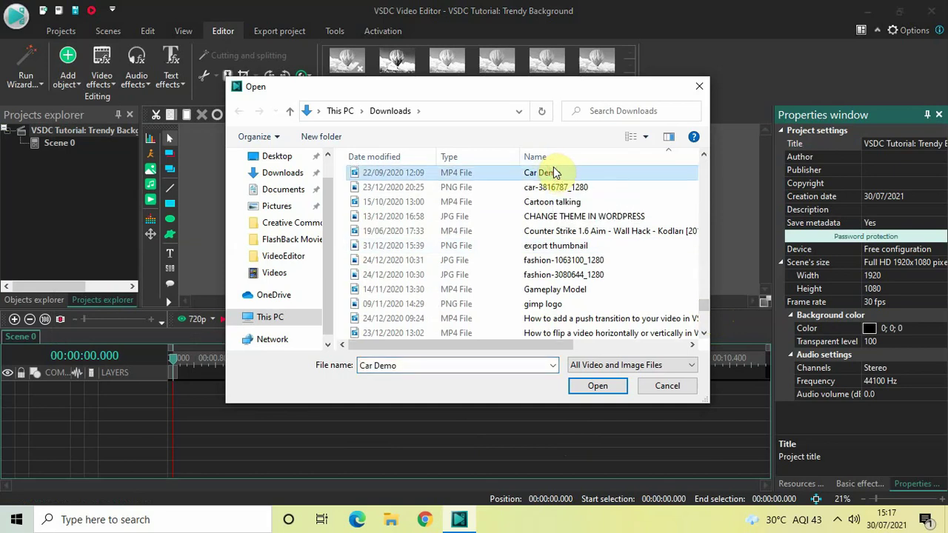
{"action": "left_click", "coordinate": [598, 386]}
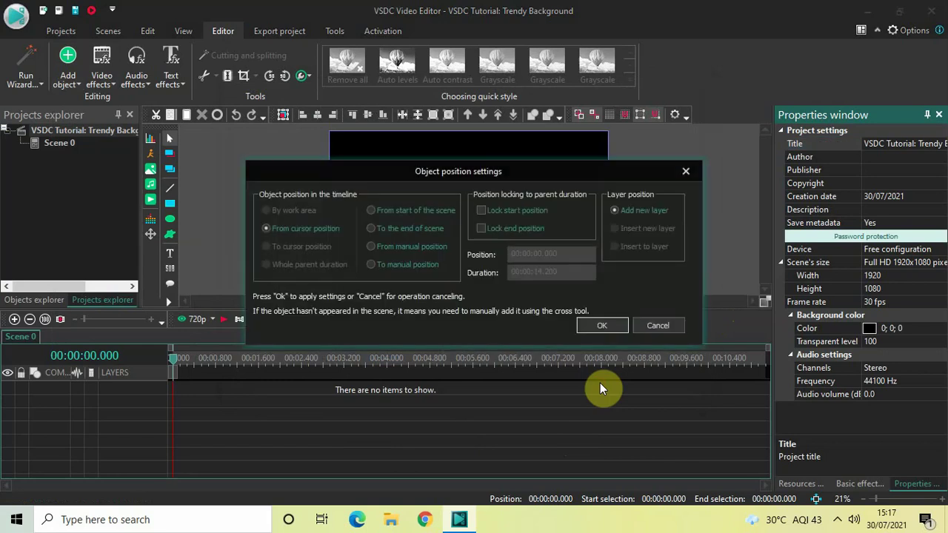
{"action": "left_click", "coordinate": [597, 325]}
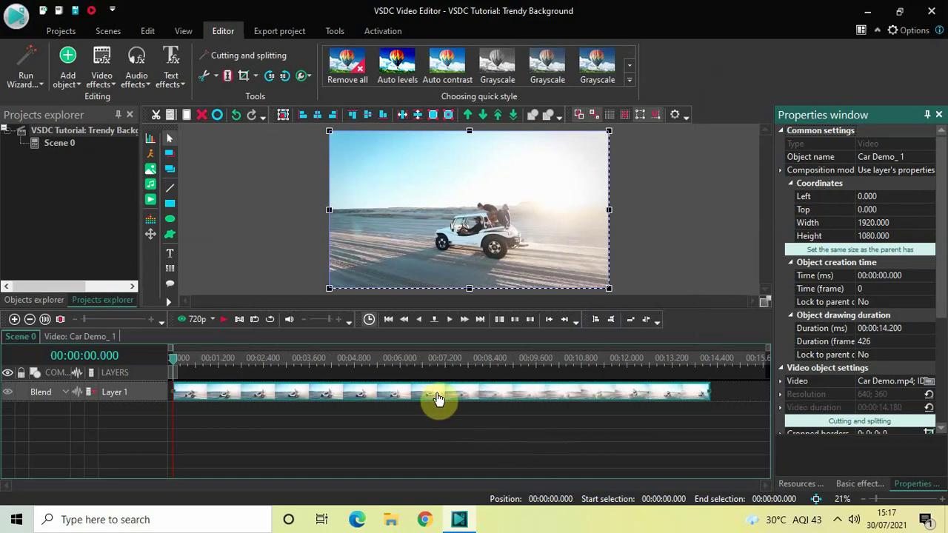
- Open the Car Demo clip's own timeline and add a Zoom transform effect spanning the whole parent duration
{"action": "double_click", "coordinate": [438, 398]}
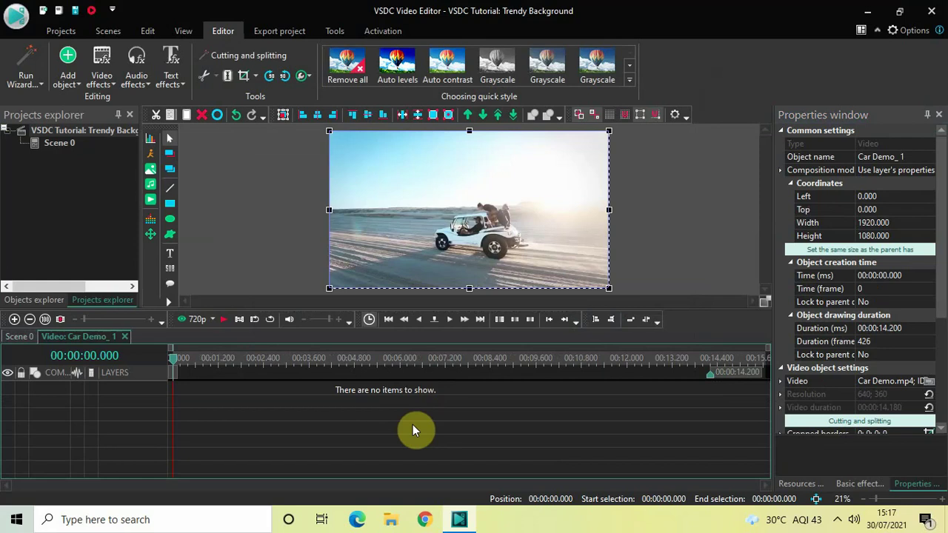
{"action": "left_click", "coordinate": [101, 70]}
{"action": "mouse_move", "coordinate": [127, 148]}
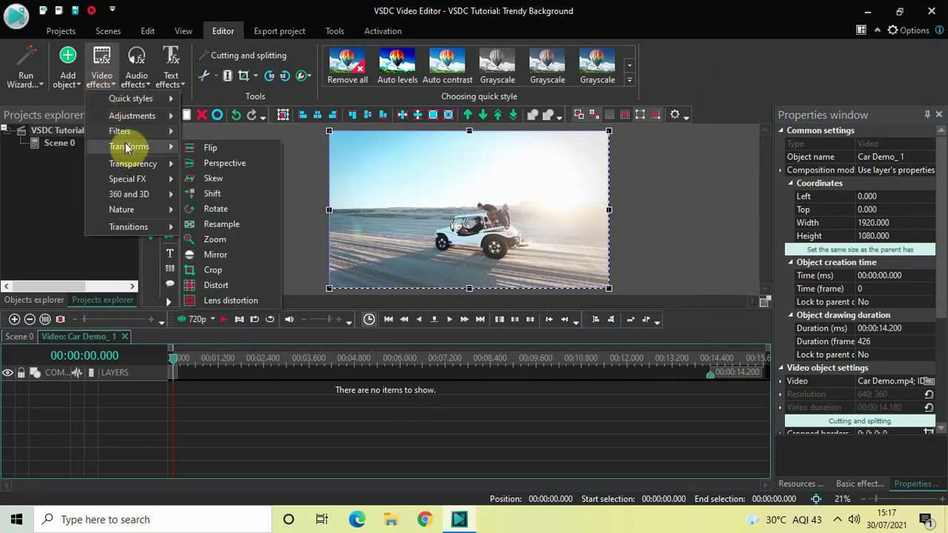
{"action": "left_click", "coordinate": [225, 244]}
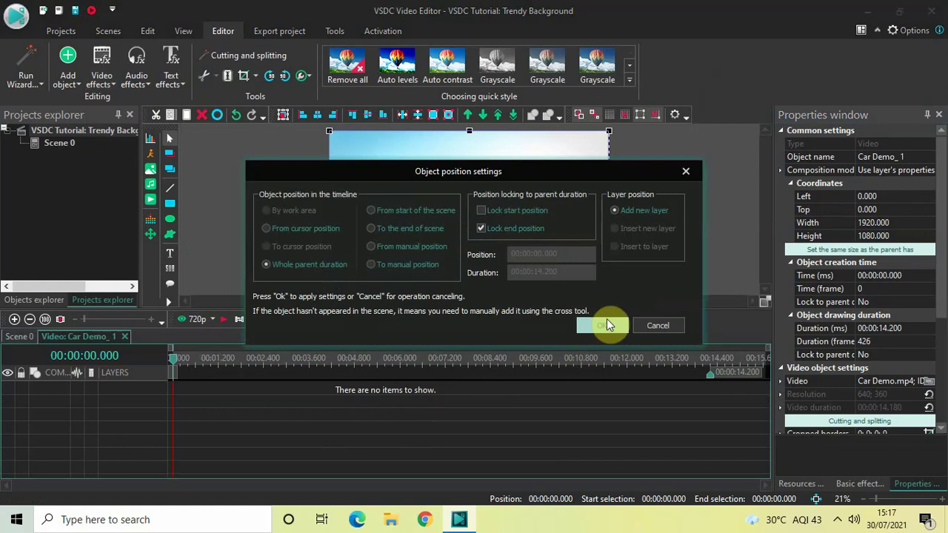
{"action": "left_click", "coordinate": [606, 323]}
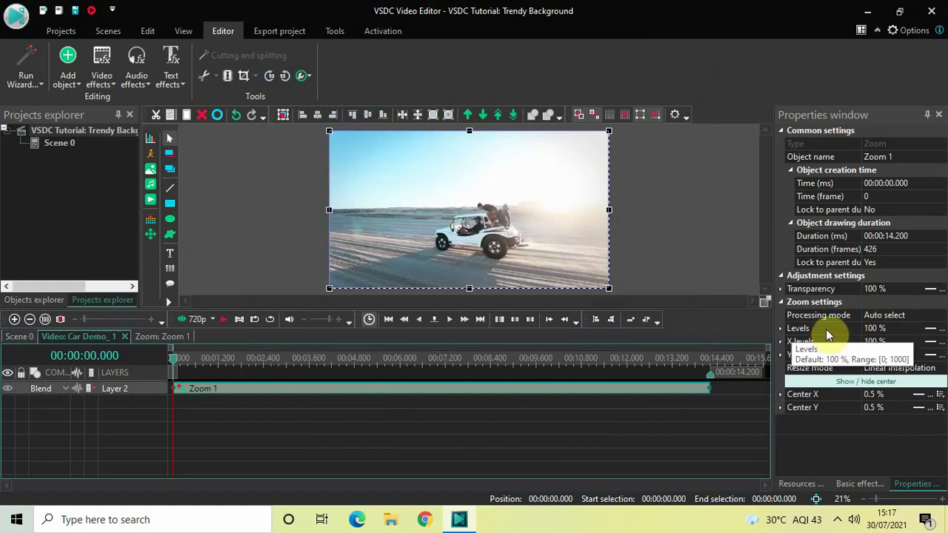
- Make the Zoom effect's levels change linearly over time from 150 to 100 %
{"action": "left_click", "coordinate": [931, 330]}
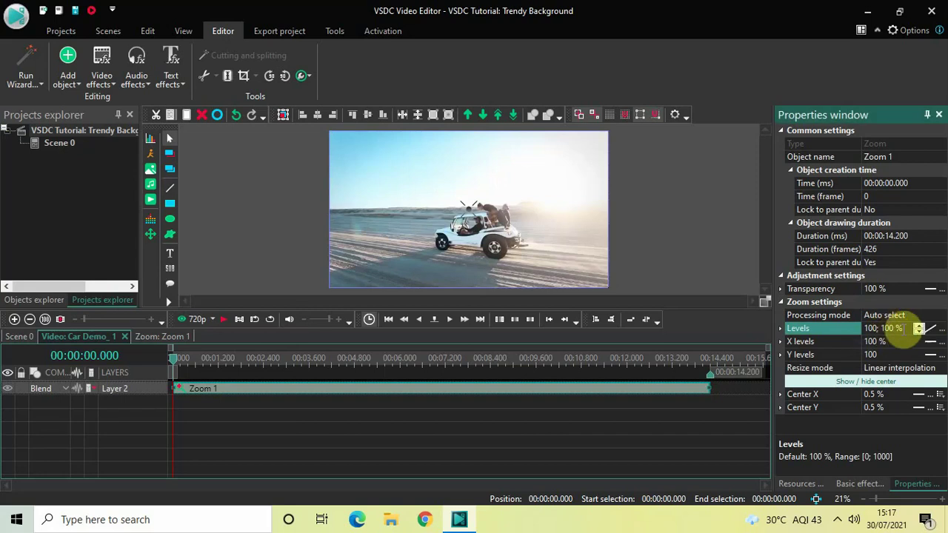
{"action": "double_click", "coordinate": [869, 328]}
{"action": "type", "text": "15"}
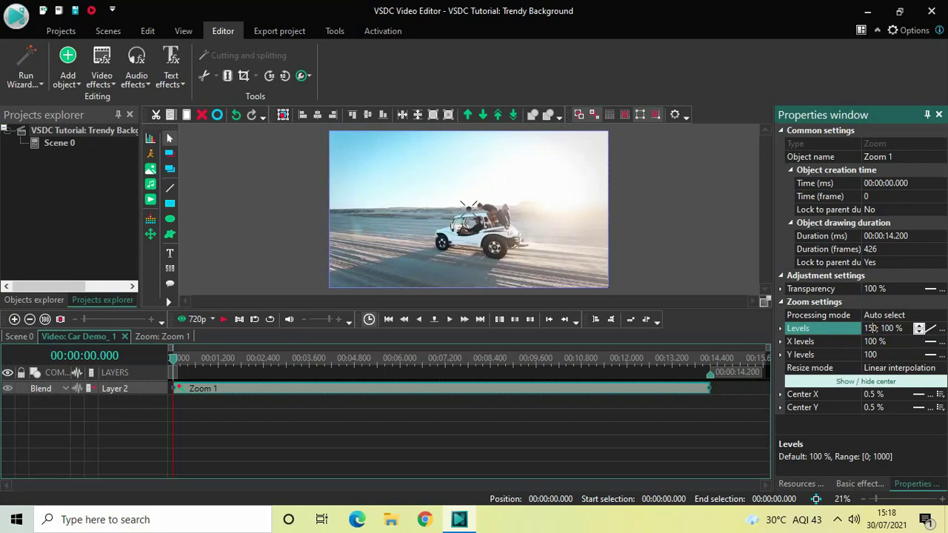
{"action": "key", "text": "Return"}
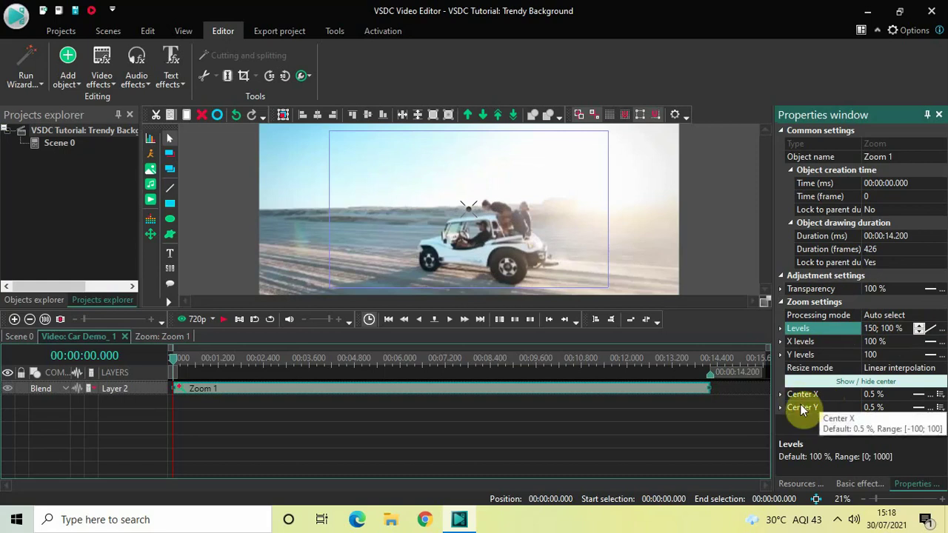
- Set the Zoom effect's Center X to Right and its Center Y to Bottom
{"action": "left_click", "coordinate": [940, 395]}
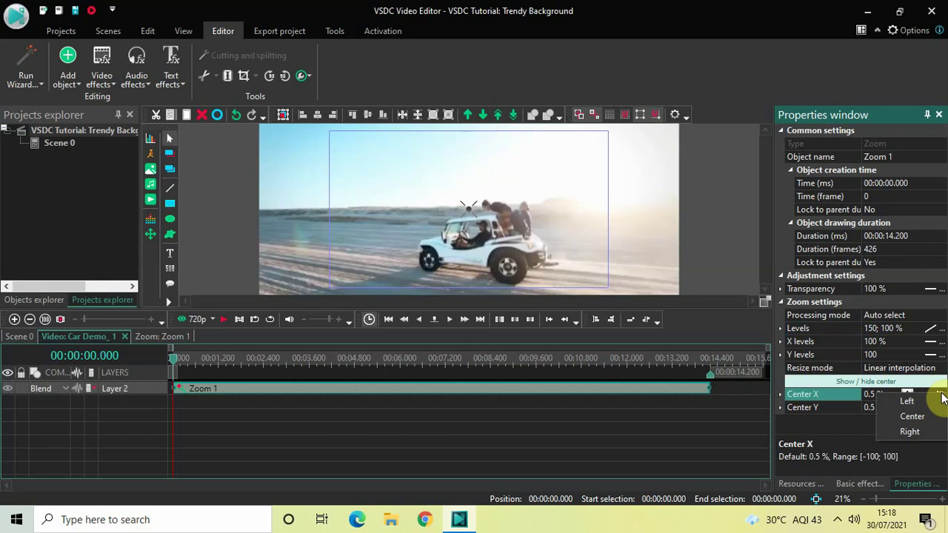
{"action": "left_click", "coordinate": [909, 431]}
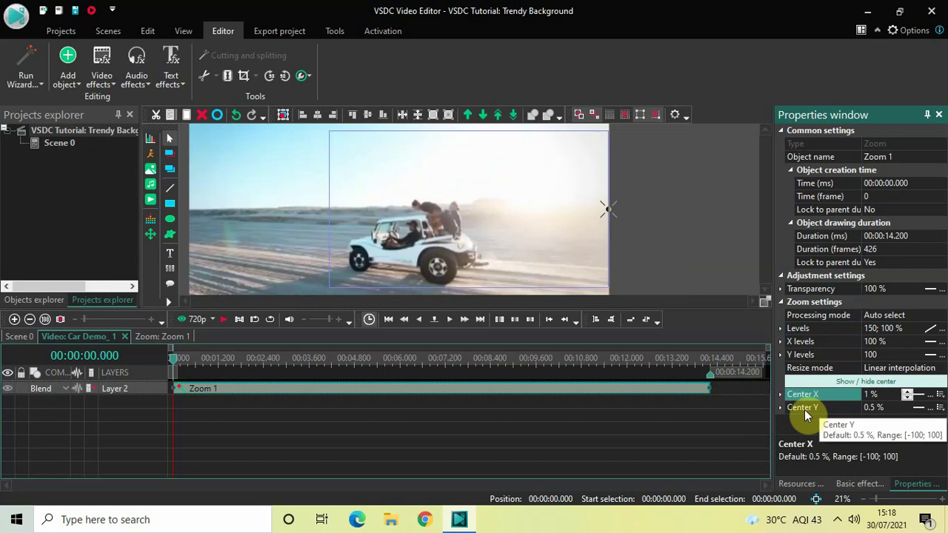
{"action": "left_click", "coordinate": [942, 410]}
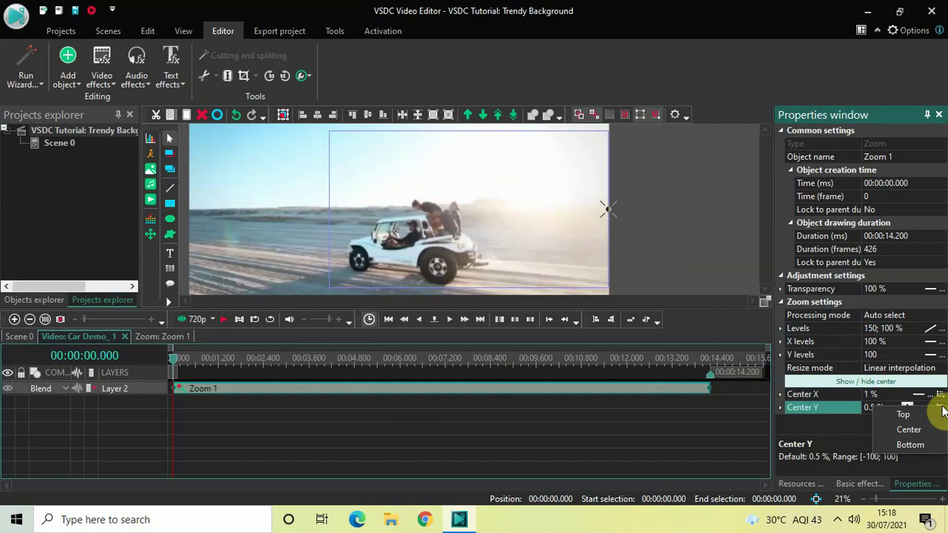
{"action": "left_click", "coordinate": [915, 444]}
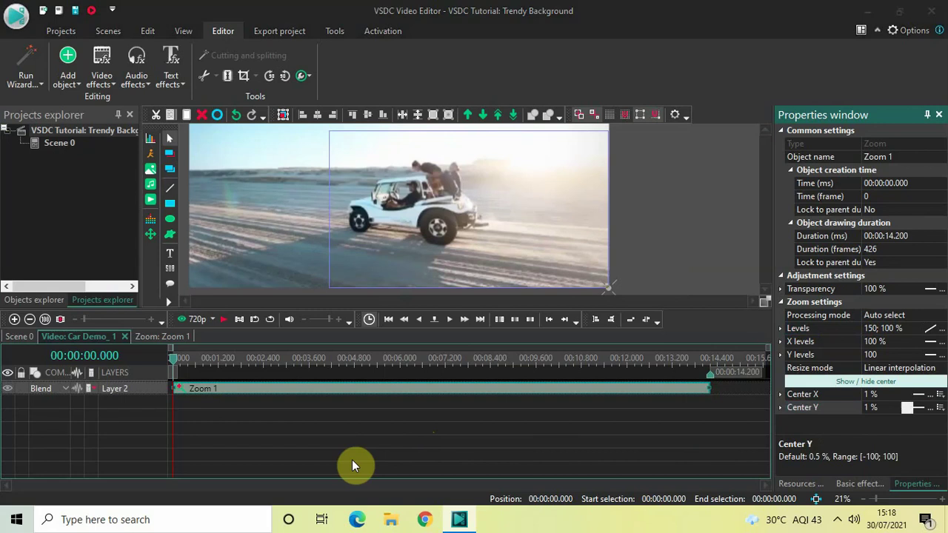
- Play a preview of the zoomed clip, stop it, and return the playhead to the start of the timeline
{"action": "key", "text": "space"}
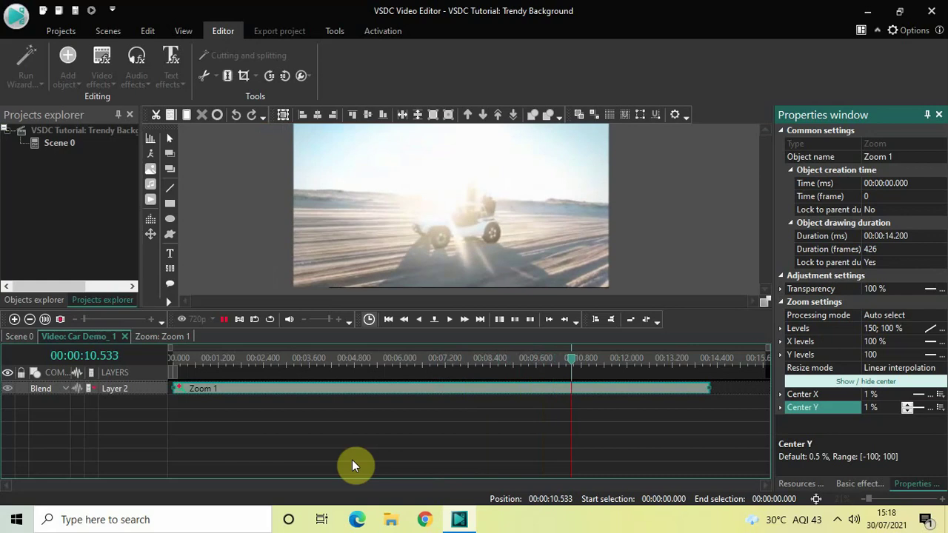
{"action": "key", "text": "space"}
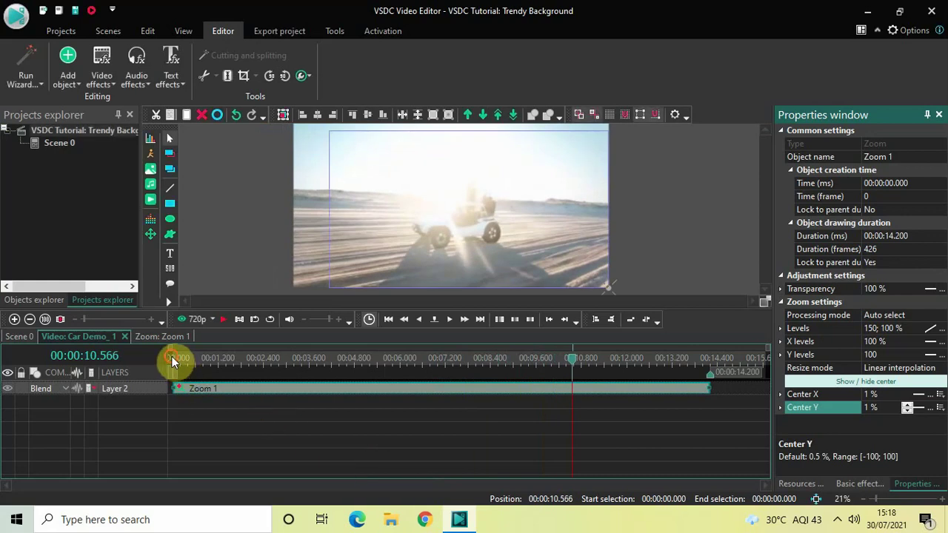
{"action": "left_click", "coordinate": [172, 359]}
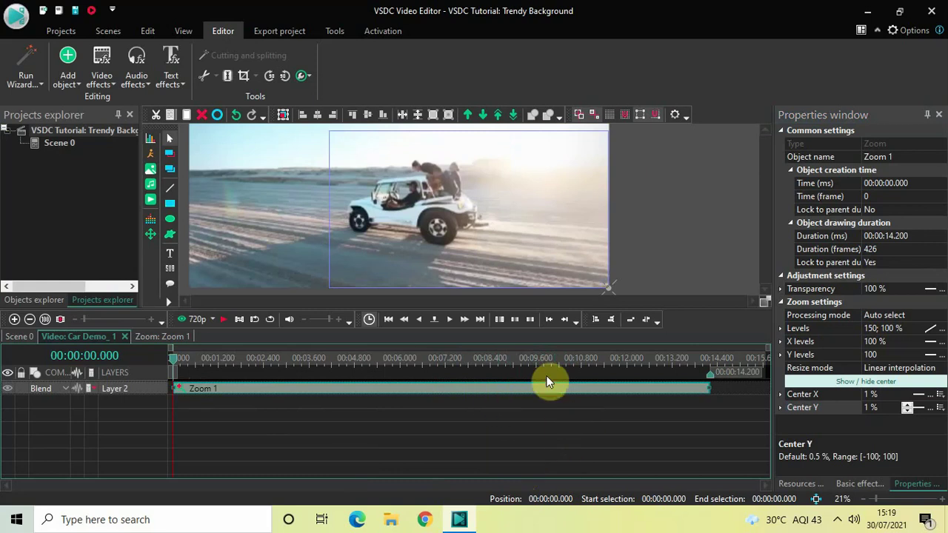
- Add a Custom transparency effect to the clip, spanning the whole parent duration on a new layer
{"action": "left_click", "coordinate": [391, 422]}
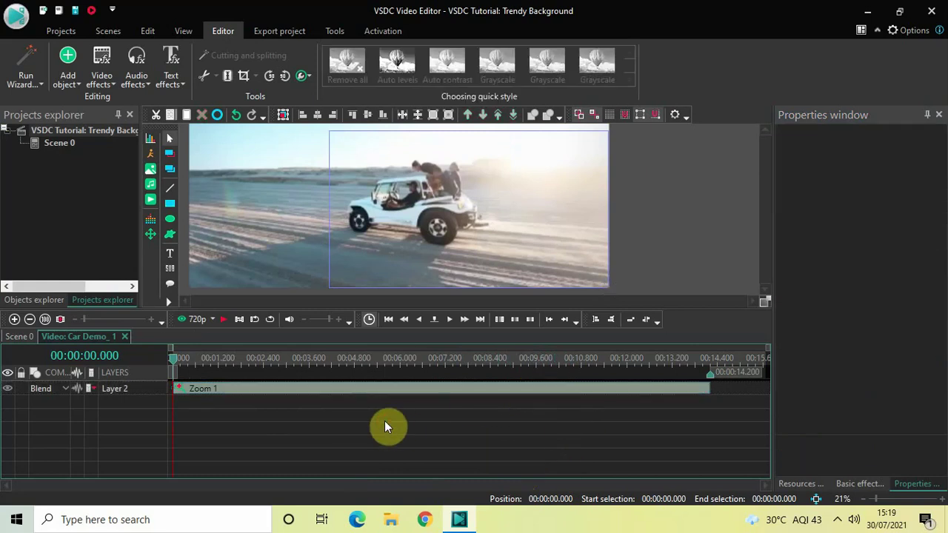
{"action": "left_click", "coordinate": [97, 77]}
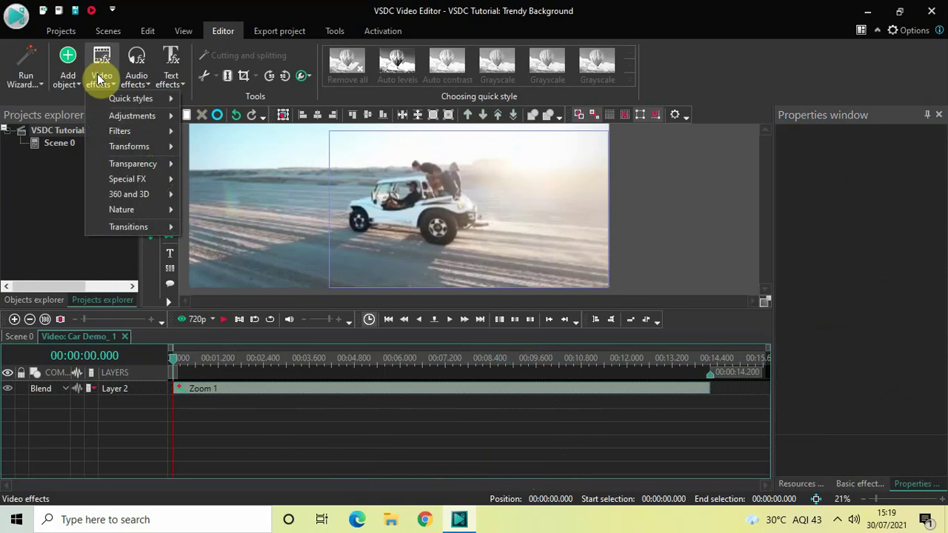
{"action": "mouse_move", "coordinate": [143, 173]}
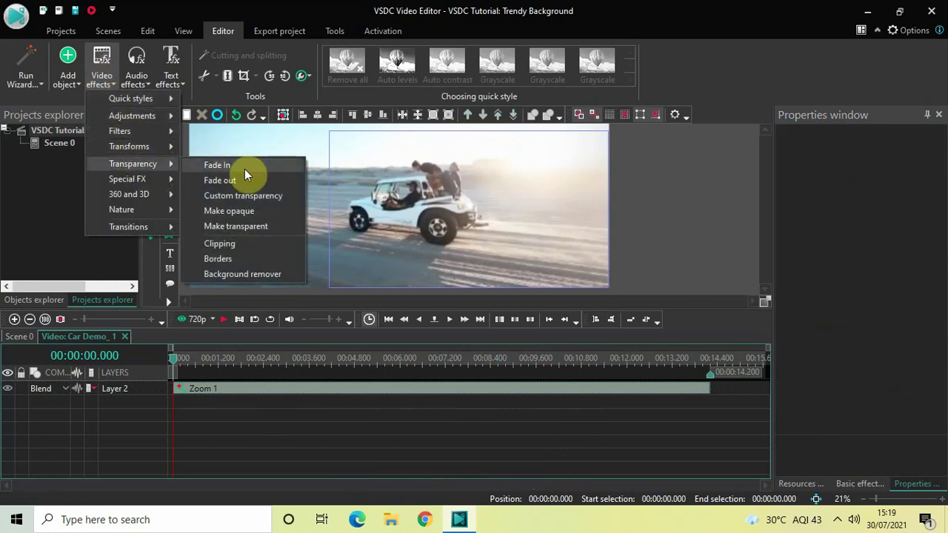
{"action": "left_click", "coordinate": [258, 196]}
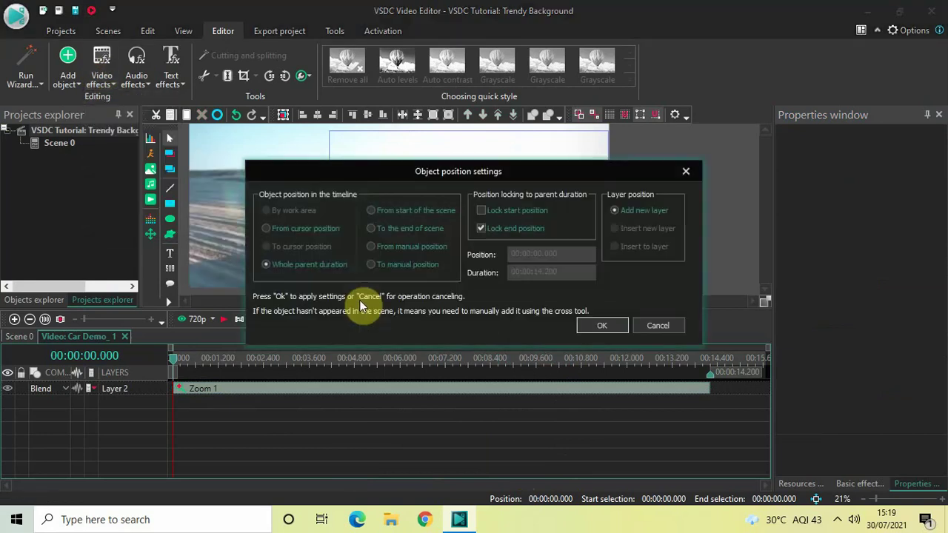
{"action": "left_click", "coordinate": [598, 327]}
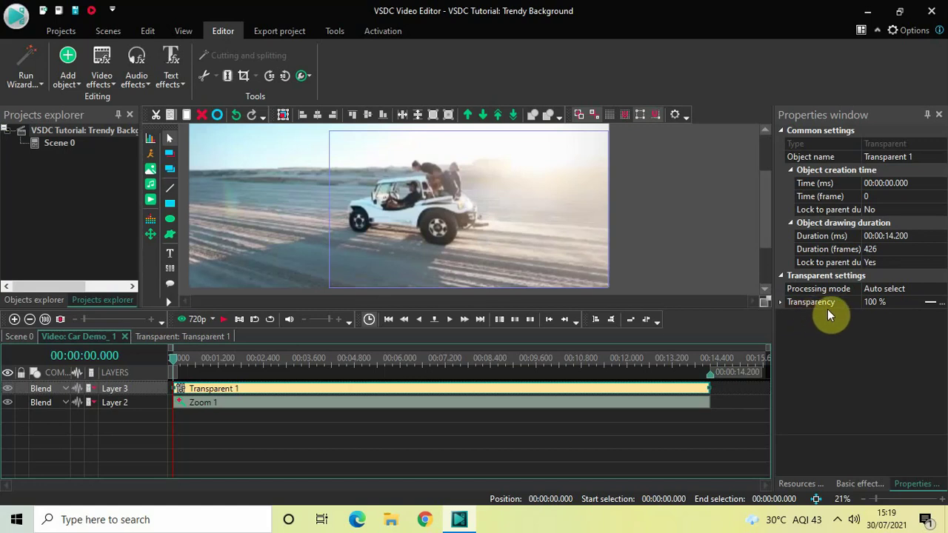
- Set the transparency effect's Transparency value to 40 %
{"action": "left_click", "coordinate": [900, 301]}
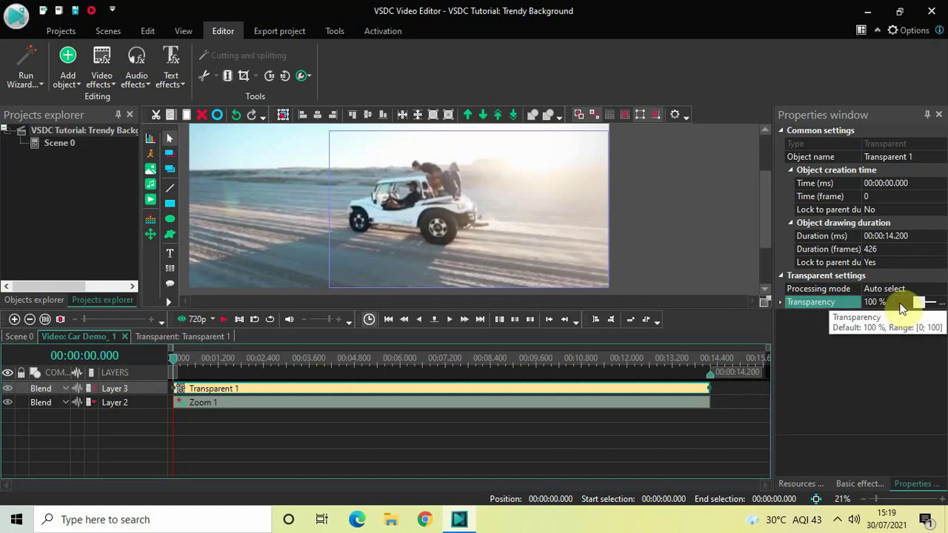
{"action": "key", "text": "BackSpace"}
{"action": "key", "text": "BackSpace"}
{"action": "key", "text": "BackSpace"}
{"action": "key", "text": "BackSpace"}
{"action": "key", "text": "BackSpace"}
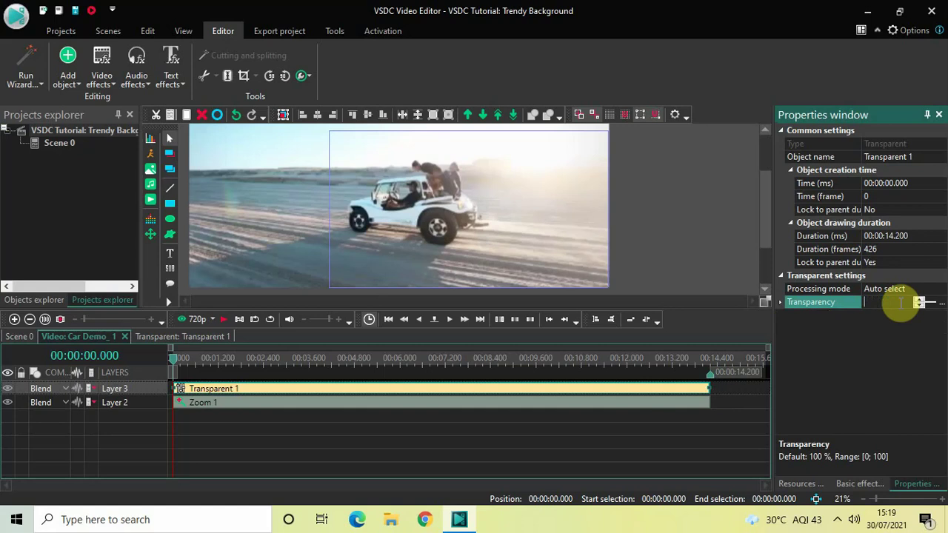
{"action": "type", "text": "40"}
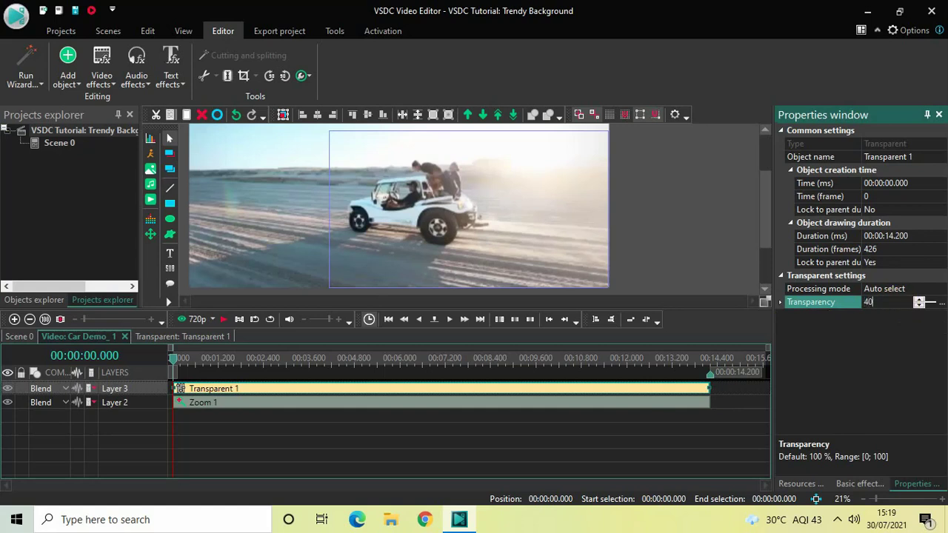
{"action": "key", "text": "Return"}
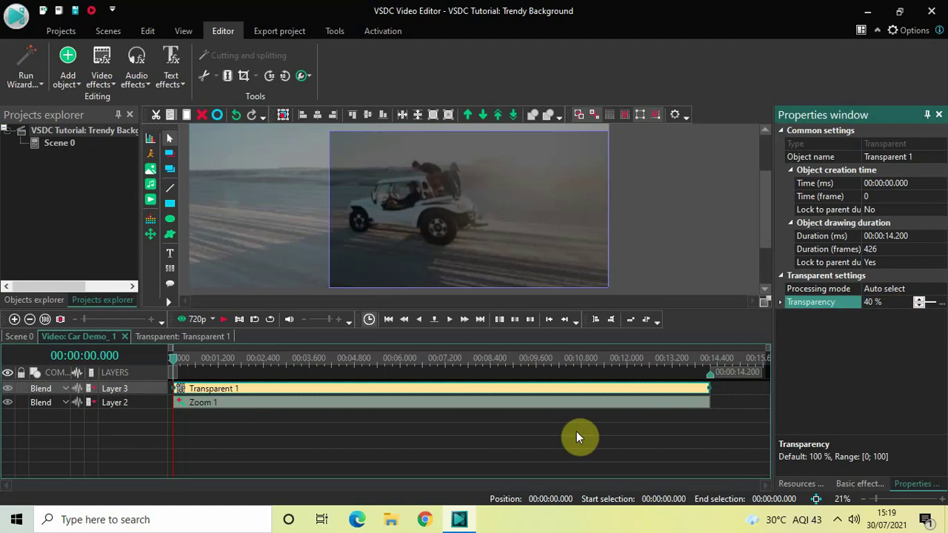
- Add a Glitch special effect to the clip, spanning the whole parent duration on a new layer
{"action": "left_click", "coordinate": [413, 443]}
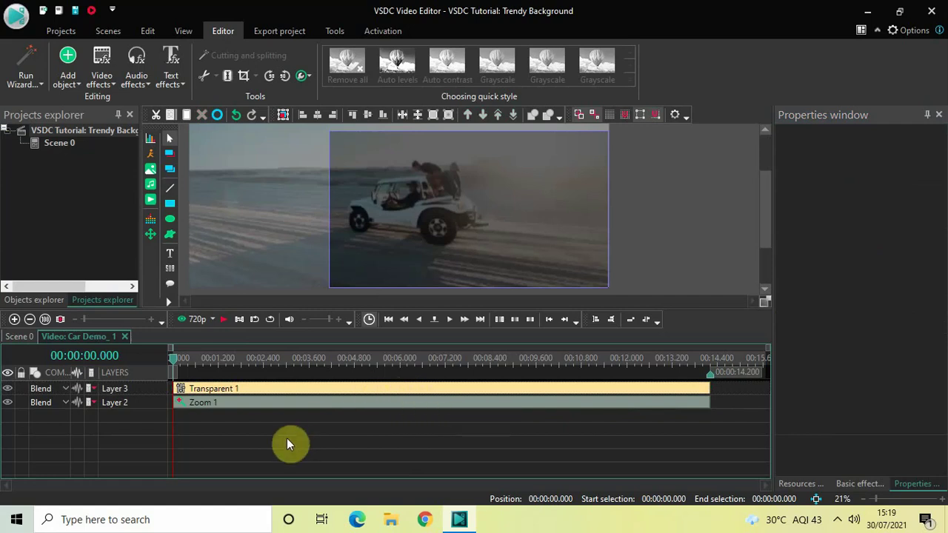
{"action": "left_click", "coordinate": [102, 70]}
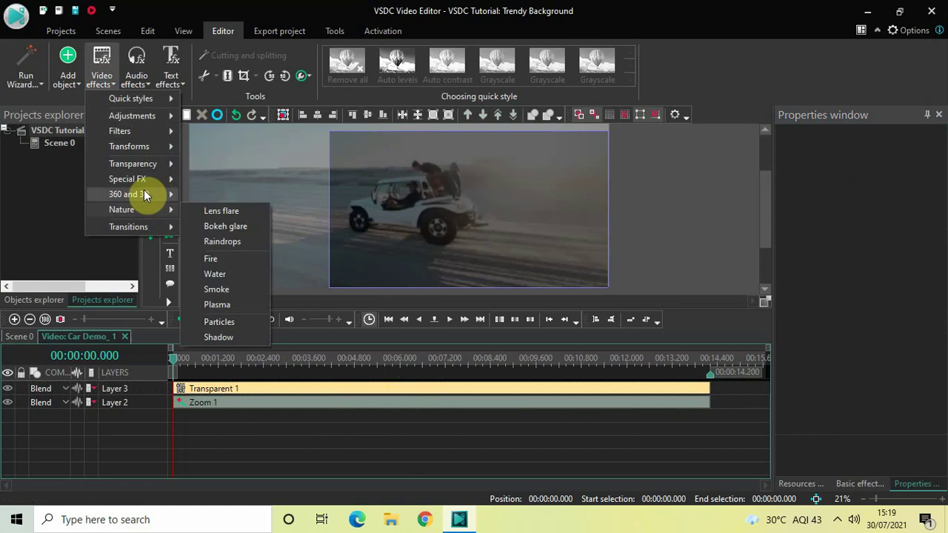
{"action": "mouse_move", "coordinate": [143, 181]}
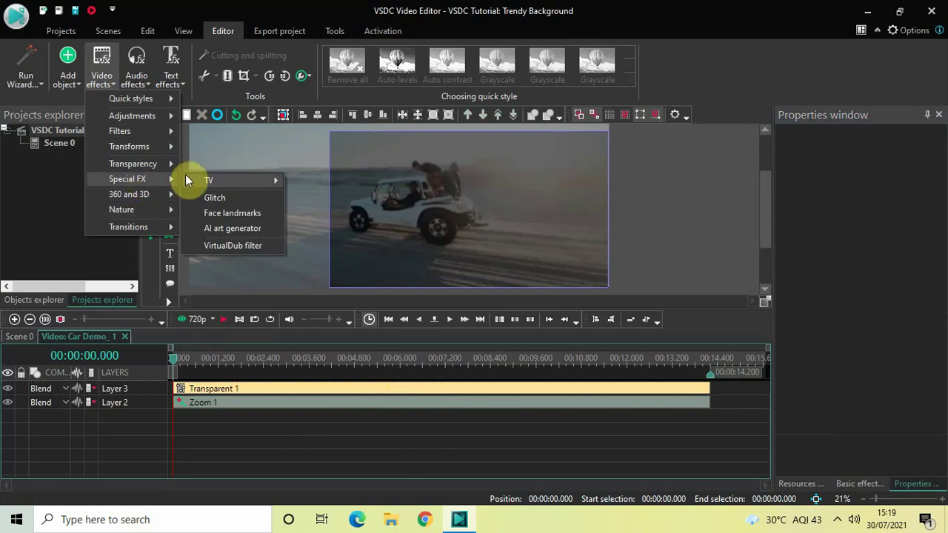
{"action": "left_click", "coordinate": [222, 197]}
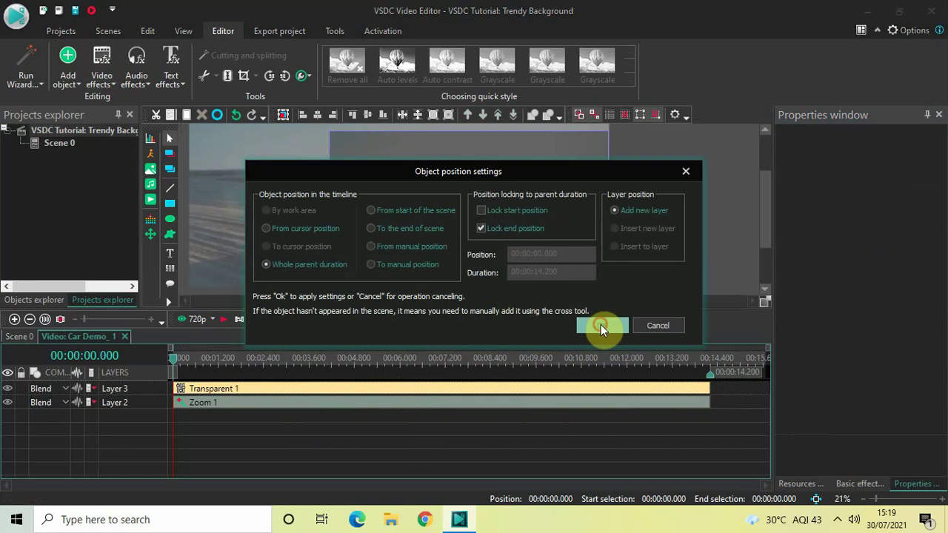
{"action": "left_click", "coordinate": [600, 324]}
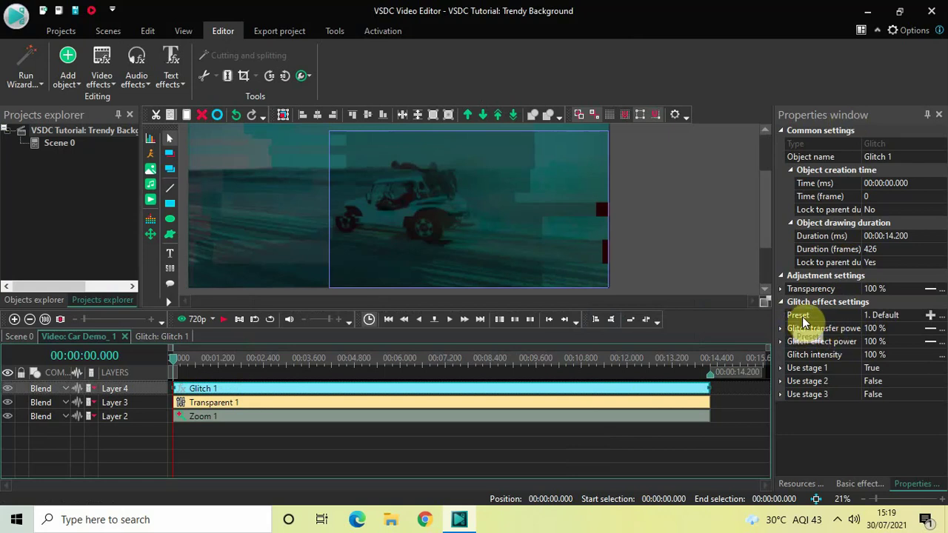
- Set the glitch effect's preset to 6. Just Displacement
{"action": "left_click", "coordinate": [918, 317]}
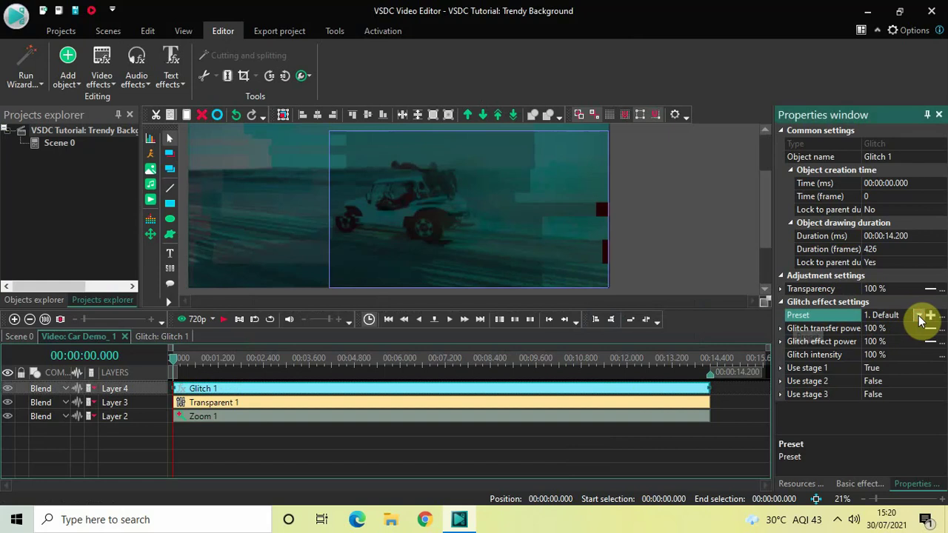
{"action": "left_click", "coordinate": [920, 319]}
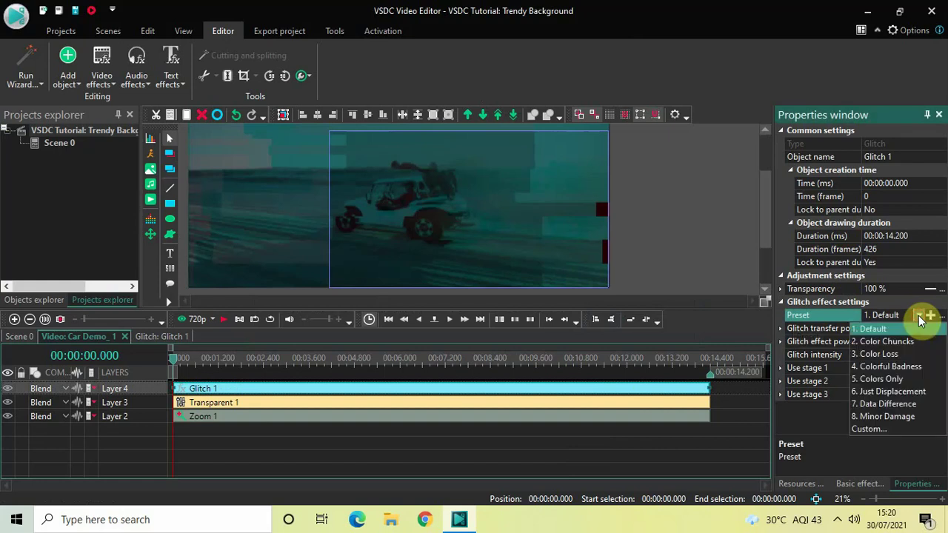
{"action": "left_click", "coordinate": [907, 391]}
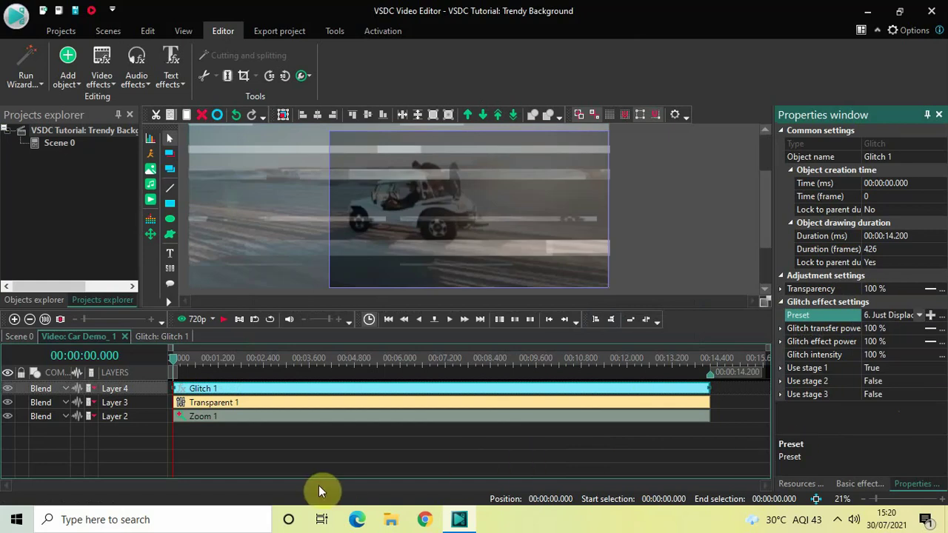
- Play a preview of the glitch effect, stop it, and return the playhead to the start of the timeline
{"action": "key", "text": "space"}
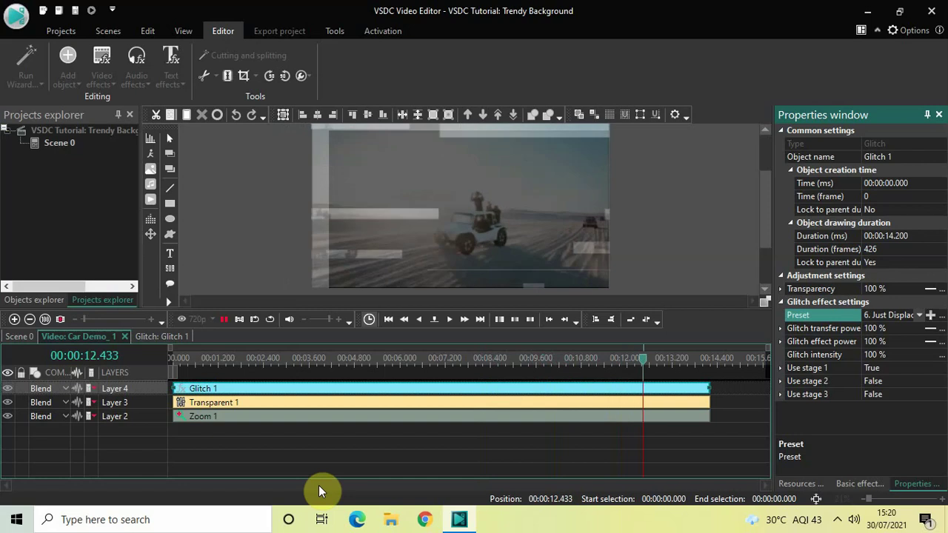
{"action": "key", "text": "space"}
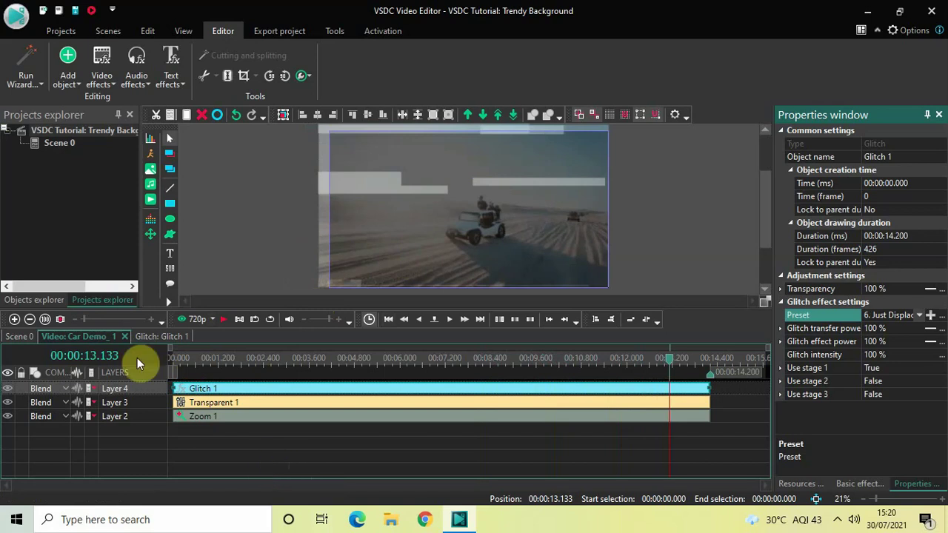
{"action": "left_click", "coordinate": [172, 359]}
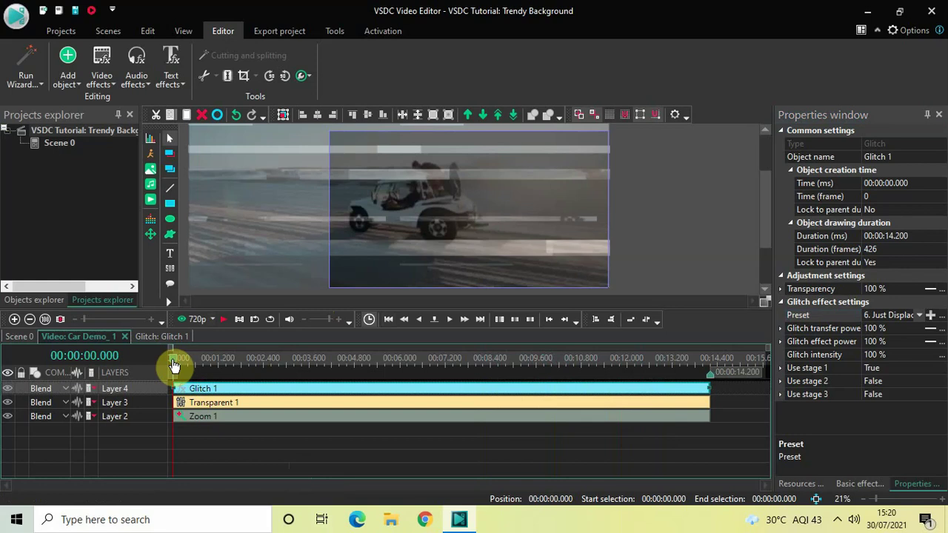
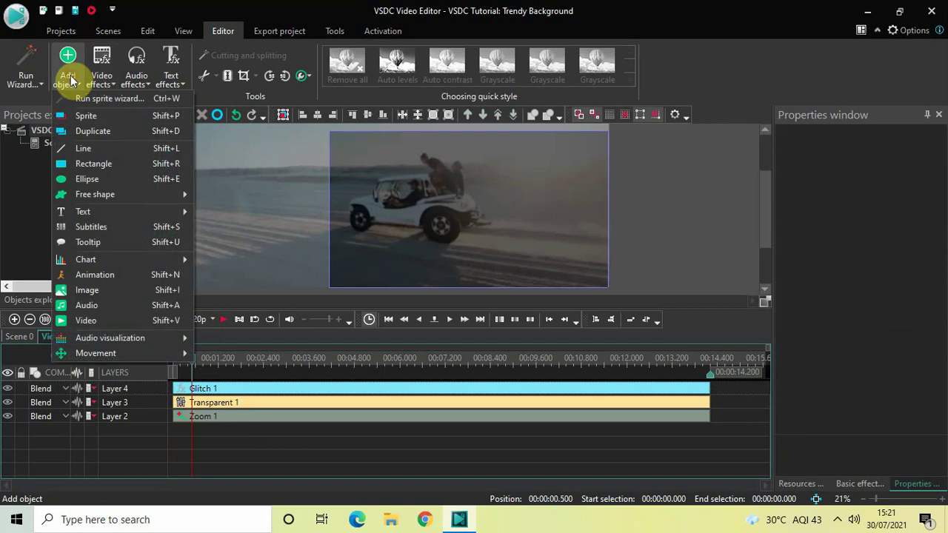
- Add a text object about 1772 × 357 px across the frame from the 00:00:00.500 cursor position on a new layer, reading "NEXTGENBLOGGER"
{"action": "mouse_move", "coordinate": [112, 211]}
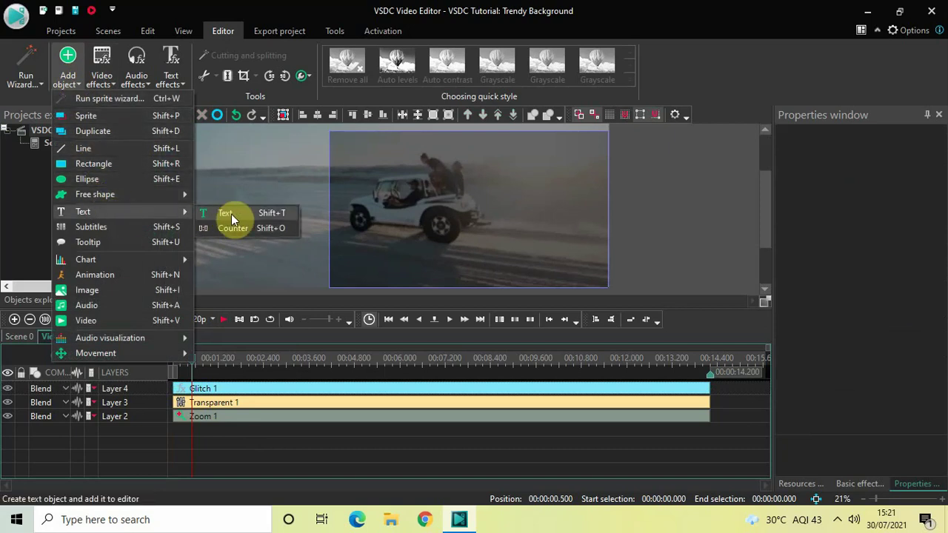
{"action": "left_click", "coordinate": [231, 214]}
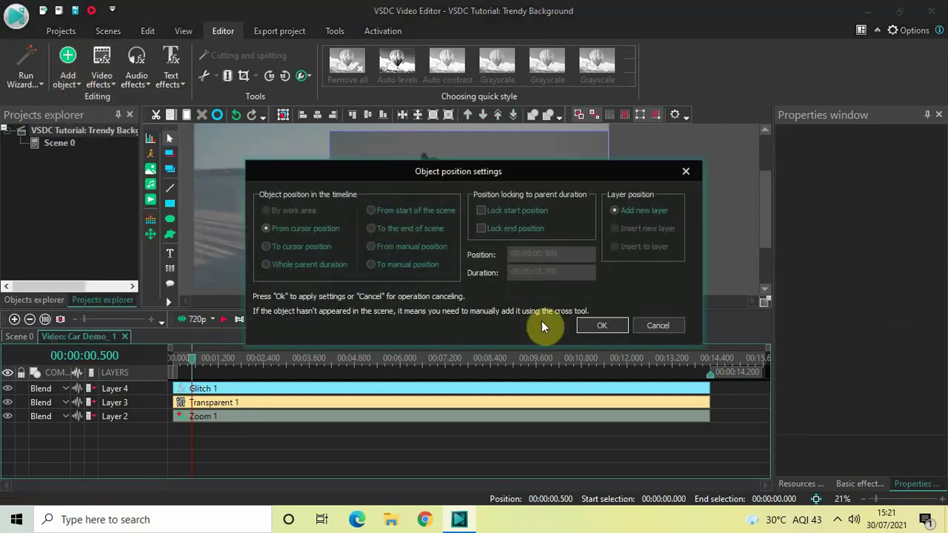
{"action": "left_click", "coordinate": [606, 327]}
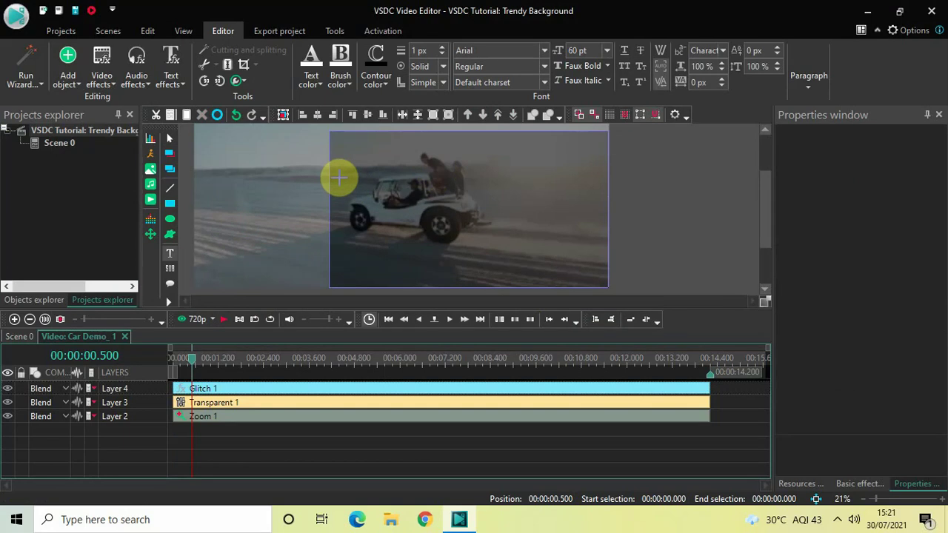
{"action": "left_click_drag", "start_coordinate": [338, 177], "coordinate": [596, 230]}
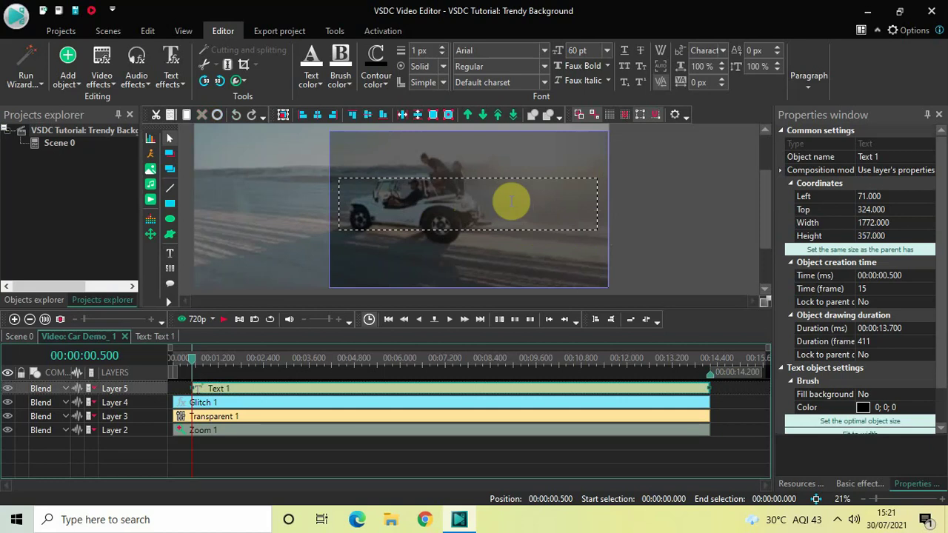
{"action": "type", "text": "NE"}
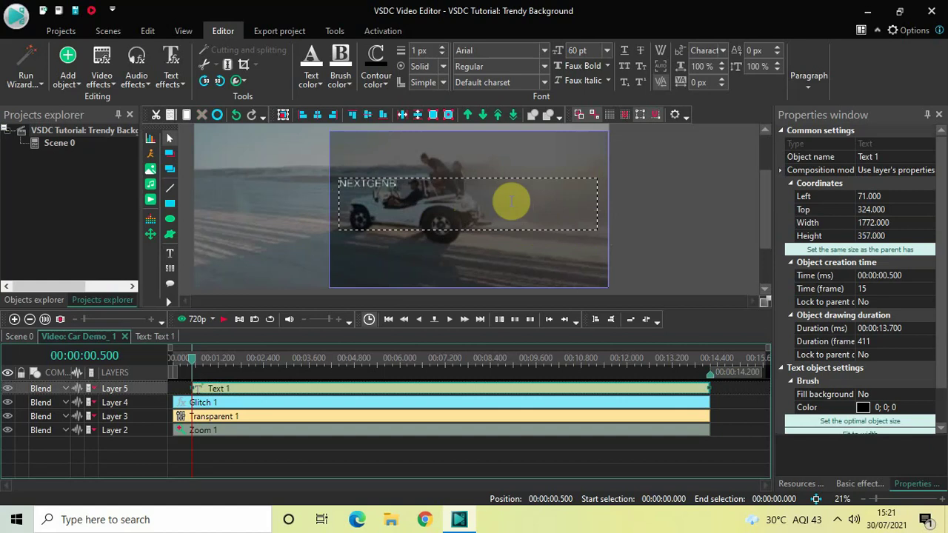
{"action": "type", "text": "XTGENBLOGGER"}
- Centre the whole NEXTGENBLOGGER text horizontally and vertically within its text box
{"action": "key", "text": "ctrl+a"}
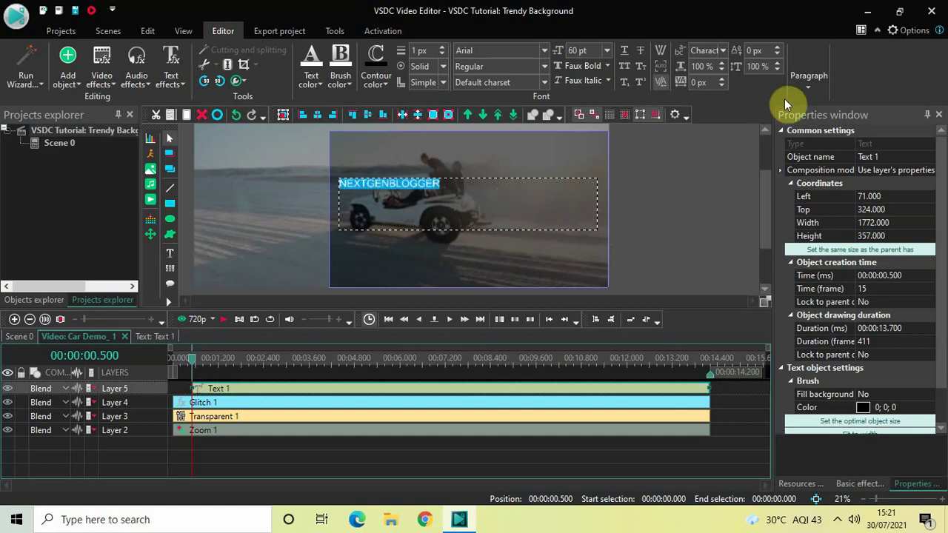
{"action": "left_click", "coordinate": [806, 81]}
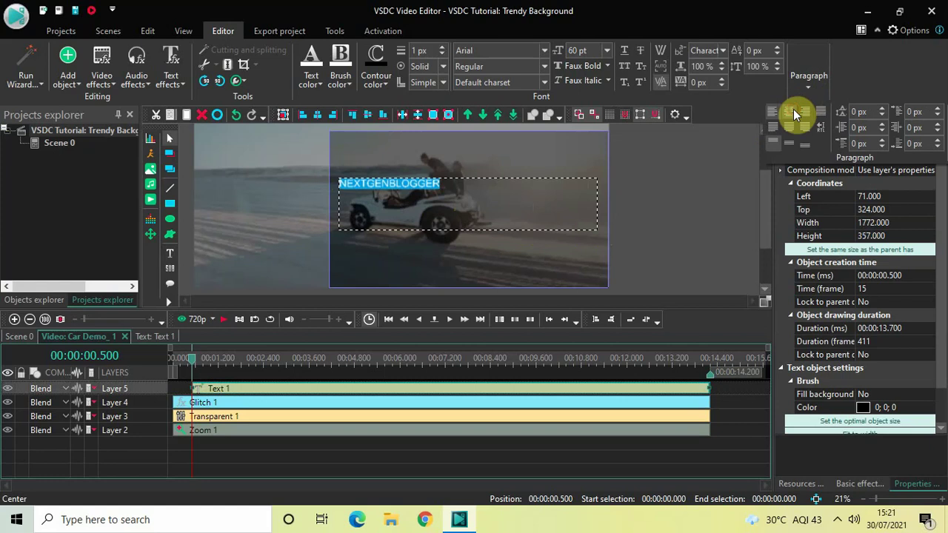
{"action": "left_click", "coordinate": [793, 109]}
{"action": "left_click", "coordinate": [808, 78]}
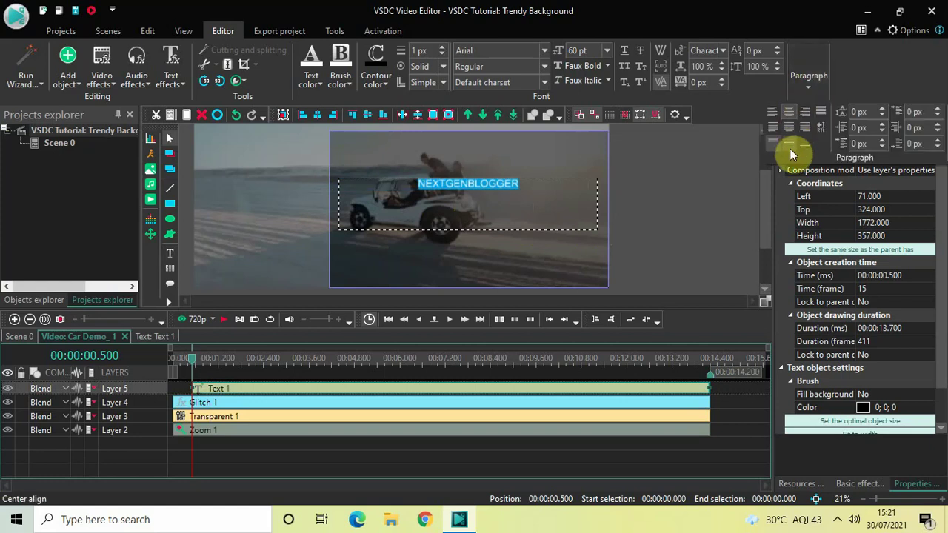
{"action": "left_click", "coordinate": [789, 148]}
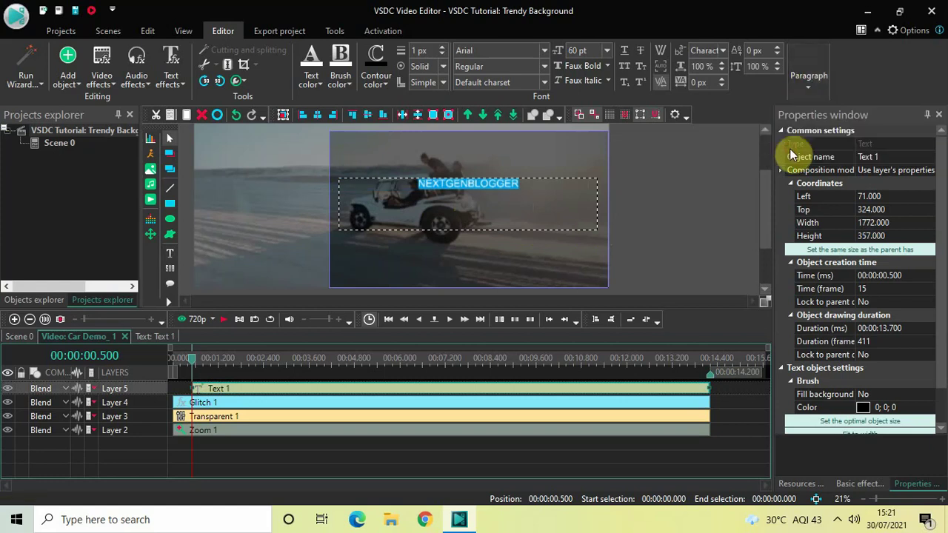
- Change the font of the NEXTGENBLOGGER text to Montserrat Black
{"action": "left_click", "coordinate": [490, 49]}
{"action": "type", "text": "Mo"}
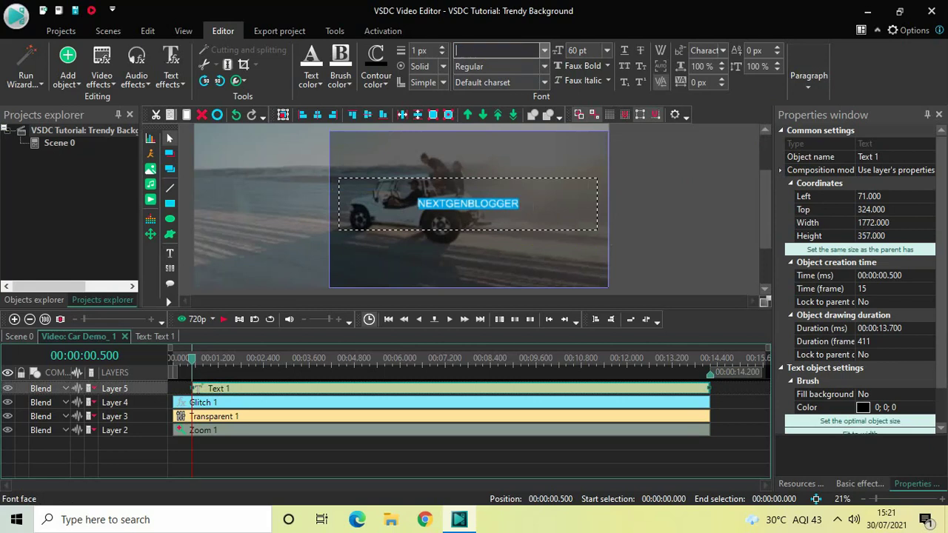
{"action": "type", "text": "ntserrat Black"}
{"action": "key", "text": "Return"}
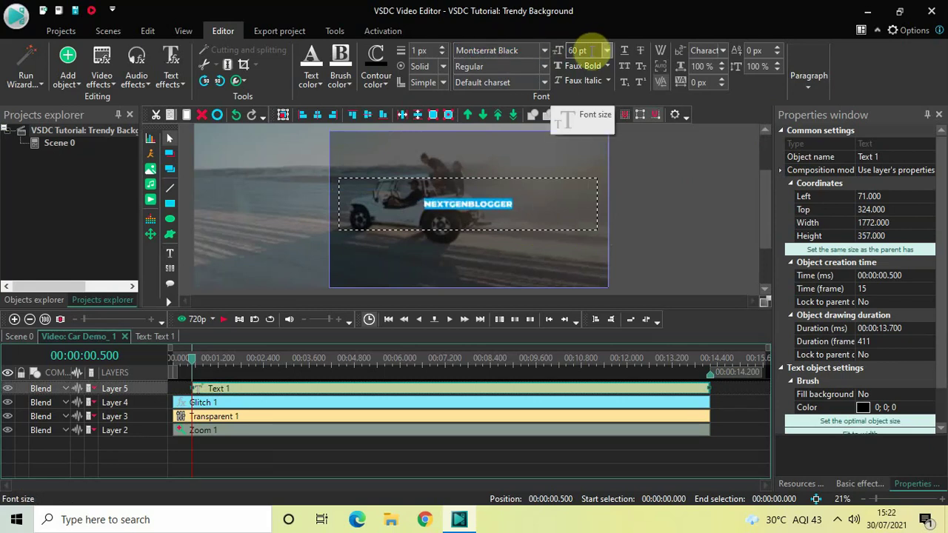
- Try a font size of about 200 pt for the NEXTGENBLOGGER text
{"action": "left_click", "coordinate": [595, 50]}
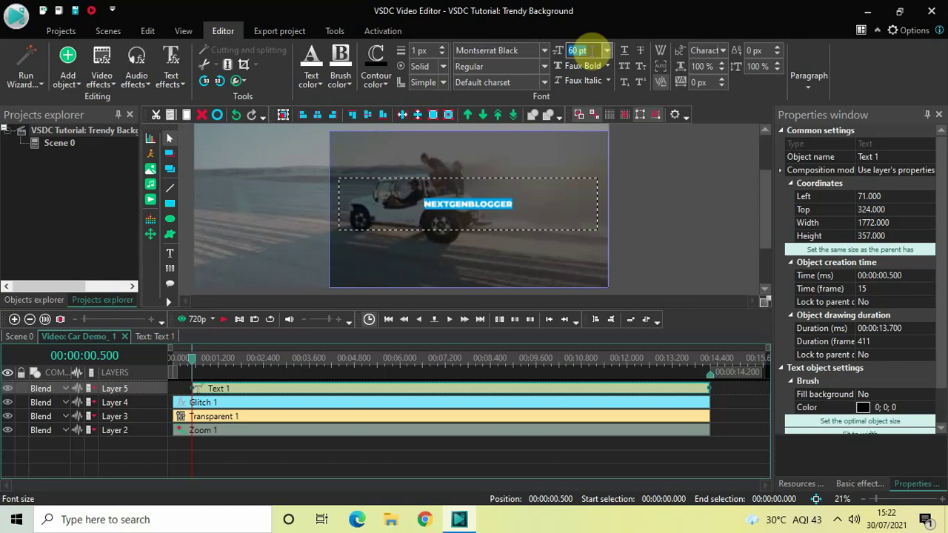
{"action": "key", "text": "BackSpace"}
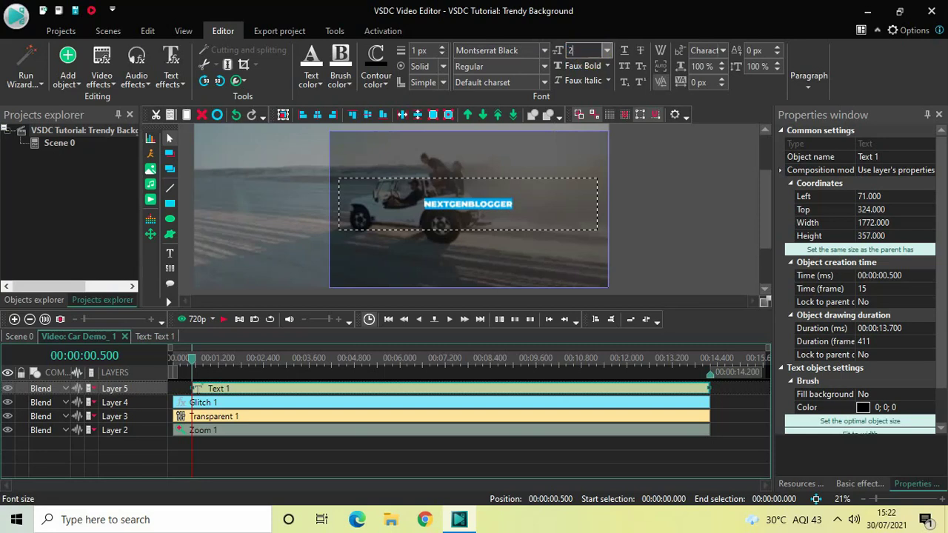
{"action": "key", "text": "Return"}
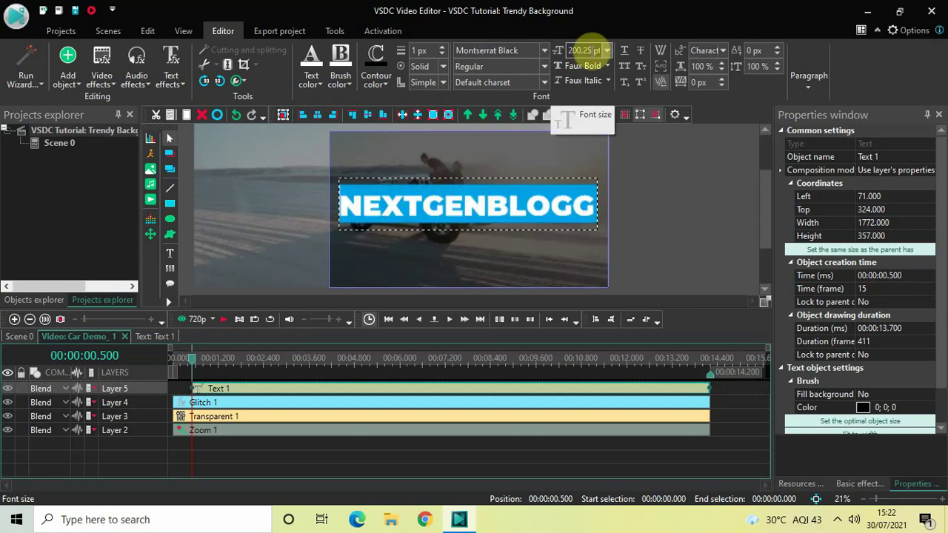
- Set the NEXTGENBLOGGER text's font size to 150 pt and leave text editing
{"action": "left_click", "coordinate": [584, 50]}
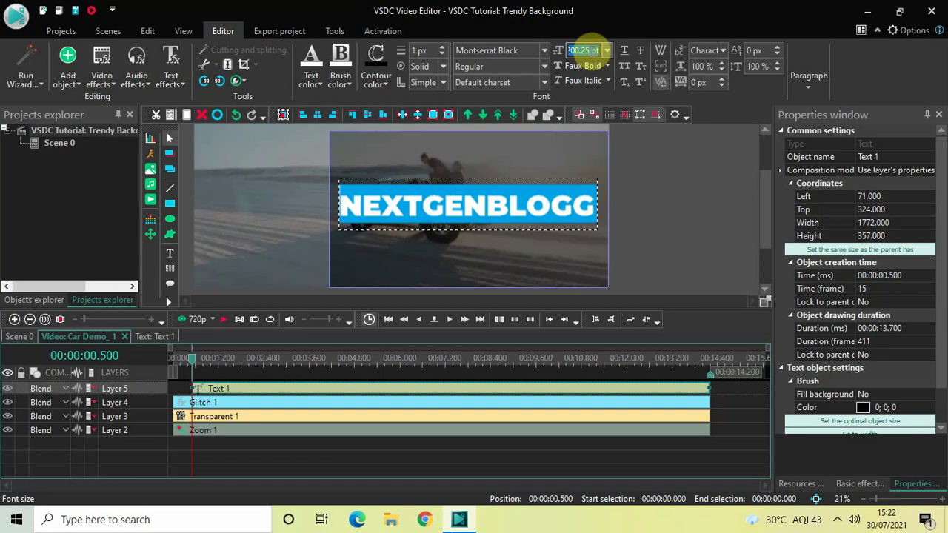
{"action": "key", "text": "BackSpace"}
{"action": "type", "text": "1"}
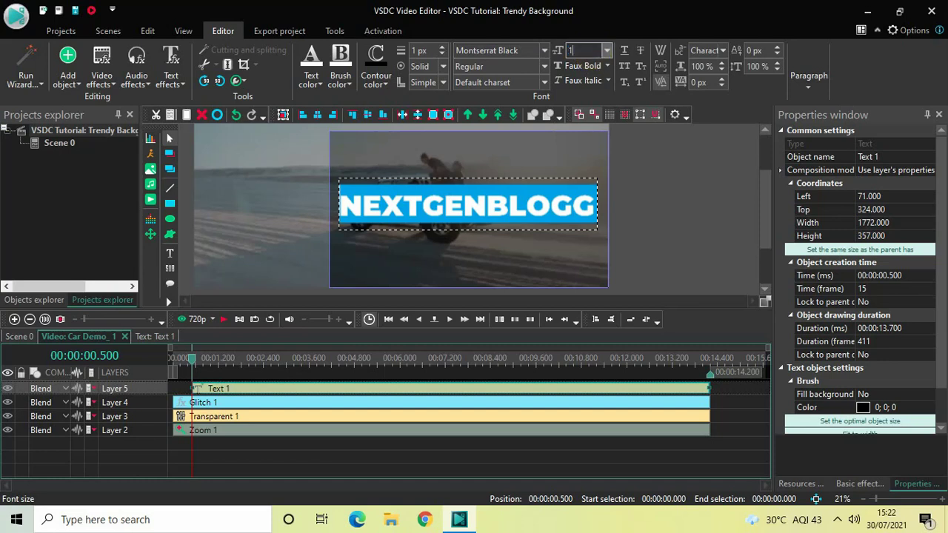
{"action": "type", "text": "50"}
{"action": "key", "text": "Return"}
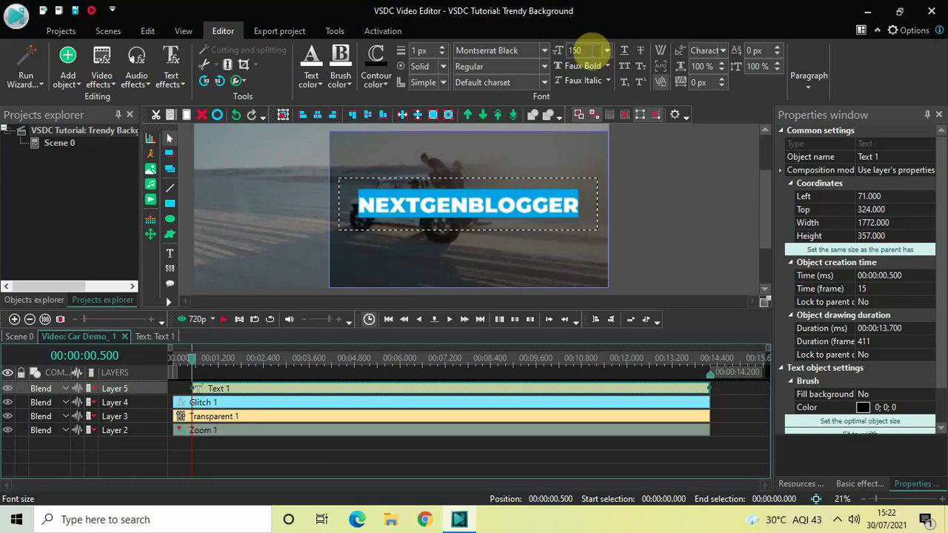
{"action": "left_click", "coordinate": [672, 213]}
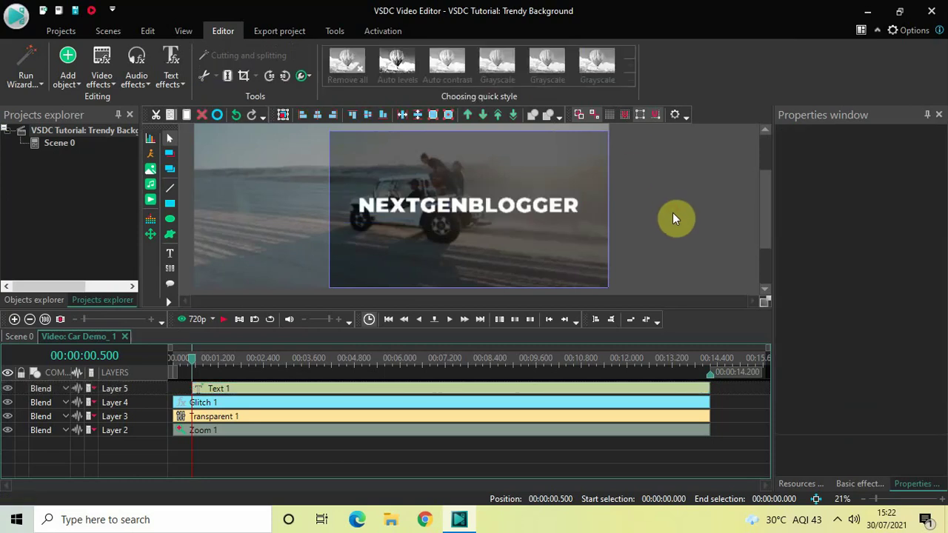
- Centre the NEXTGENBLOGGER text box horizontally and vertically in the video frame
{"action": "left_click", "coordinate": [494, 206]}
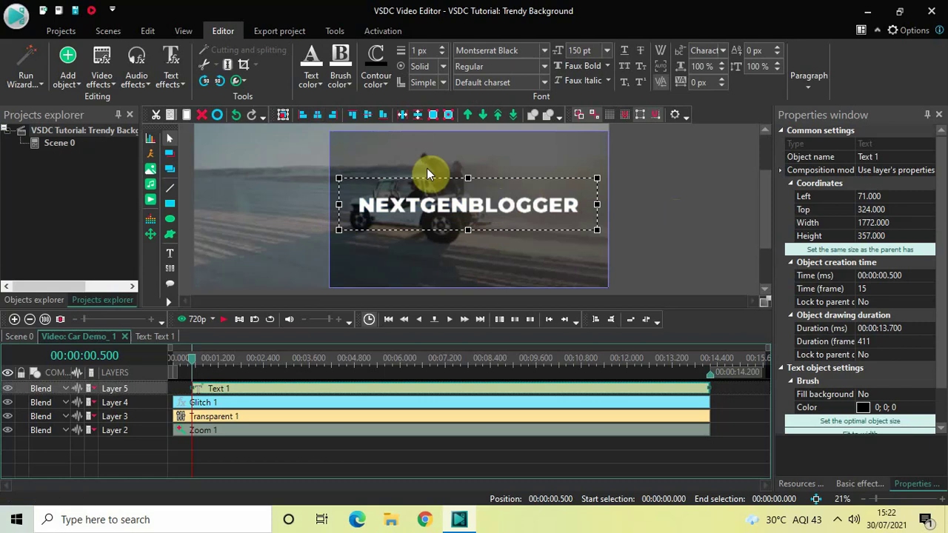
{"action": "left_click", "coordinate": [316, 115]}
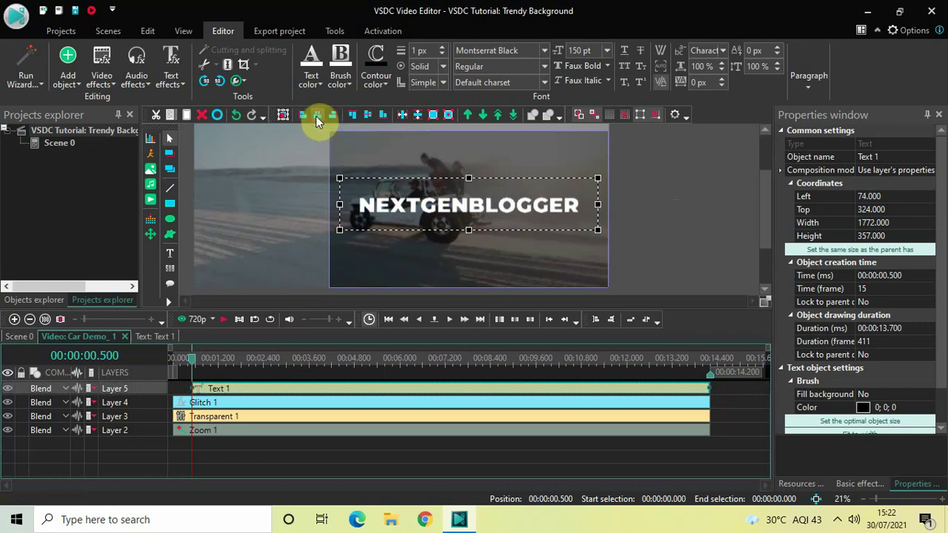
{"action": "left_click", "coordinate": [372, 116]}
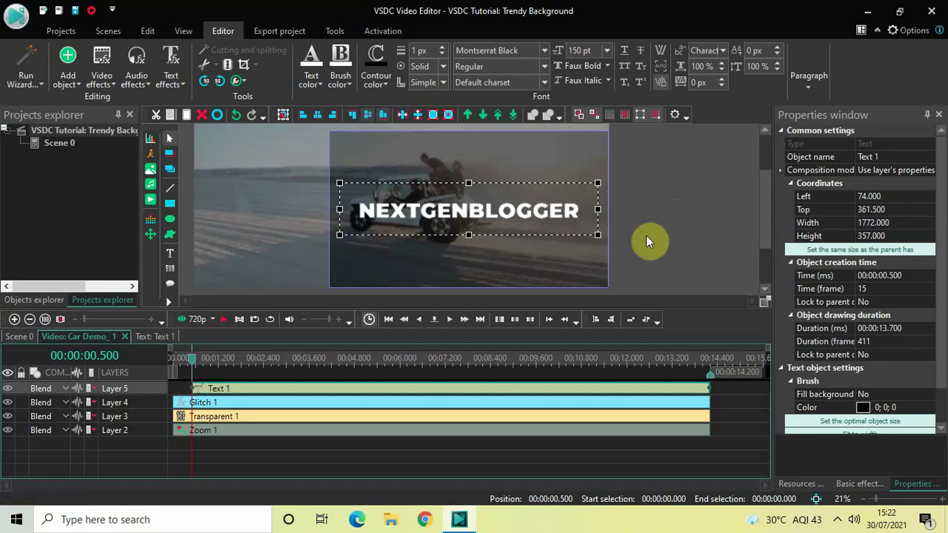
- Shorten the Text 1 object's duration to about 2.5 seconds and play a preview from the start of the timeline
{"action": "left_click", "coordinate": [638, 390]}
{"action": "left_click_drag", "start_coordinate": [709, 389], "coordinate": [284, 392]}
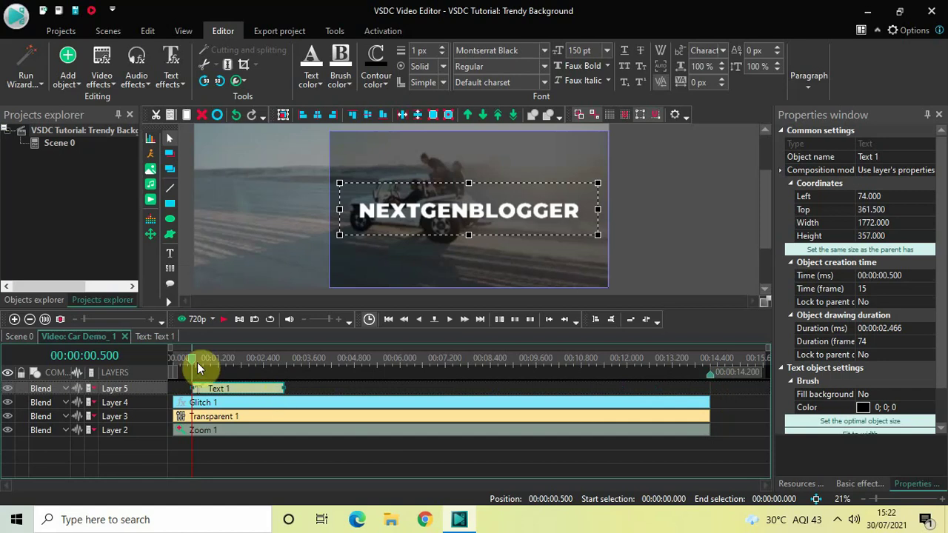
{"action": "key", "text": "Home"}
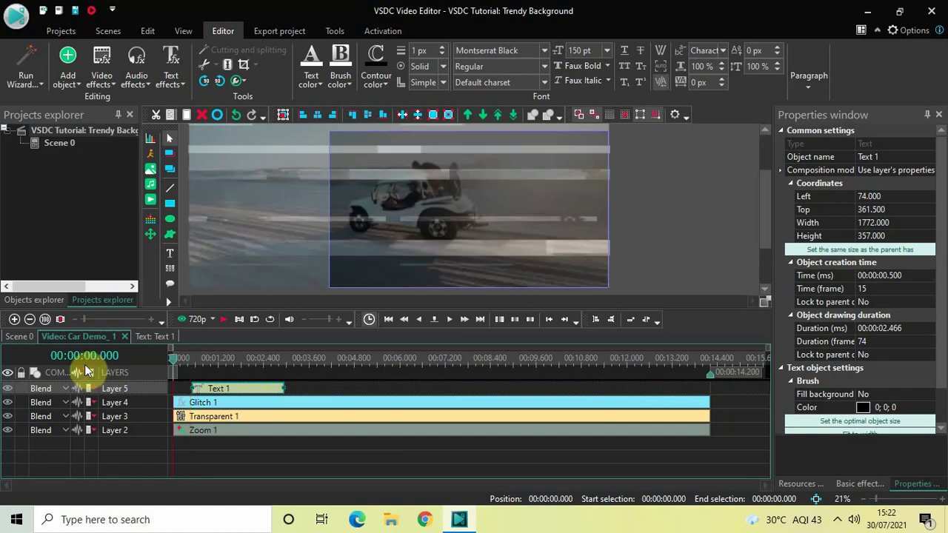
{"action": "key", "text": "space"}
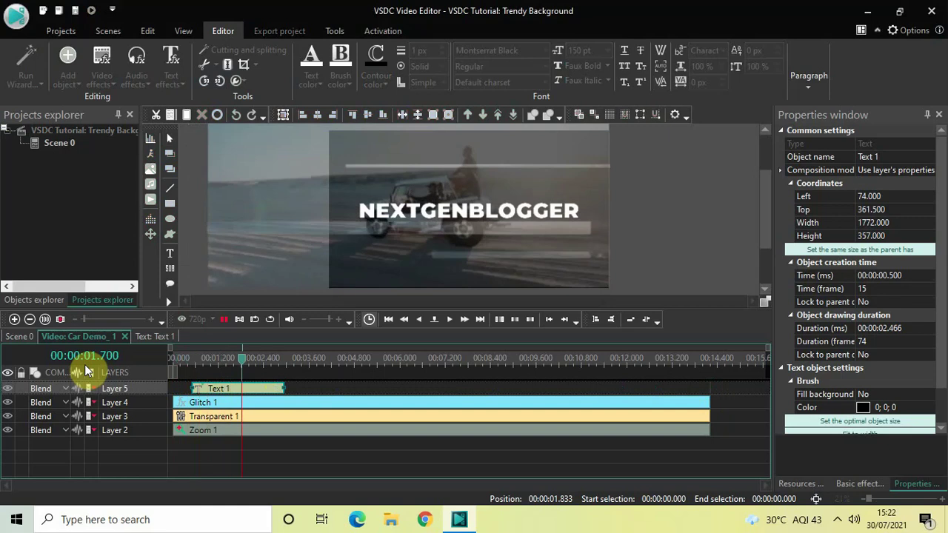
{"action": "key", "text": "space"}
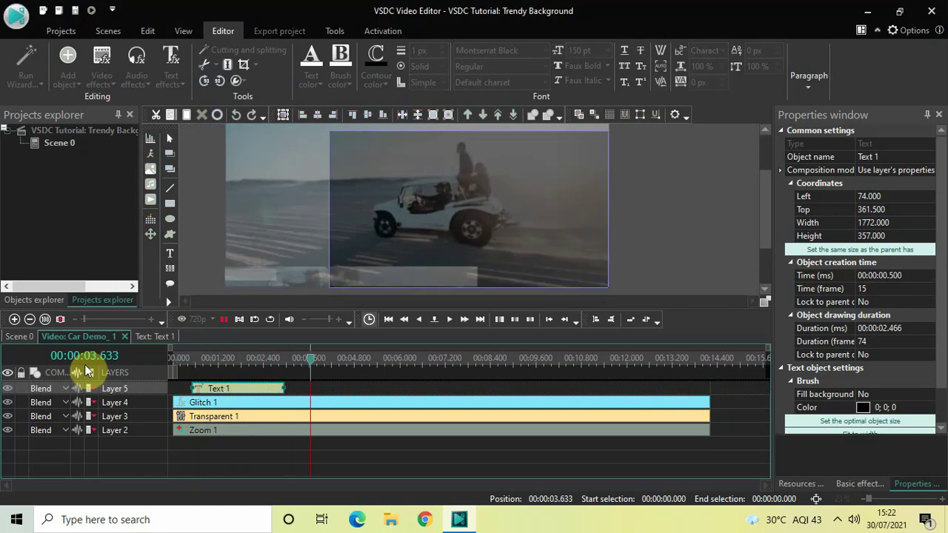
- Add a second text object about 1781 × 566 px from the 00:00:03.300 cursor position, starting its text with "LIKE,COMMENT"
{"action": "left_click", "coordinate": [316, 362]}
{"action": "left_click", "coordinate": [298, 362]}
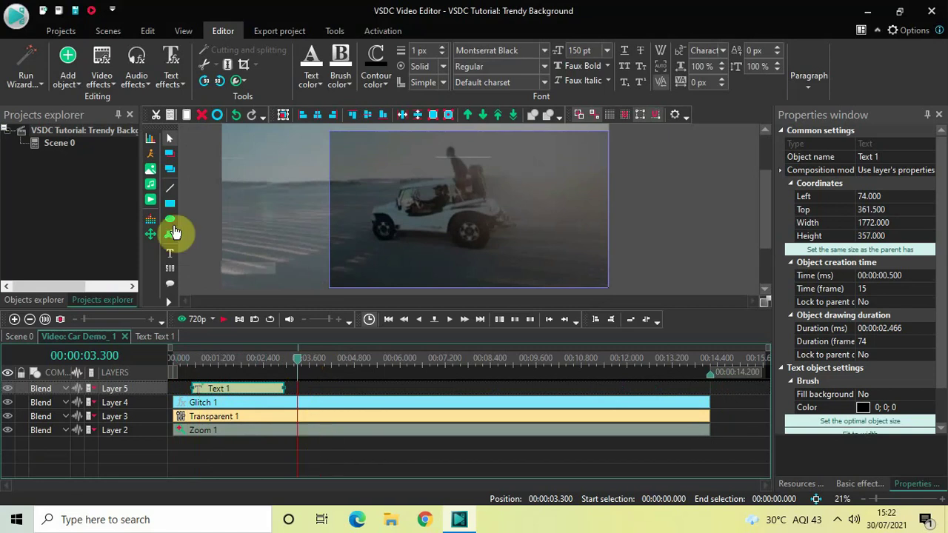
{"action": "left_click", "coordinate": [66, 75]}
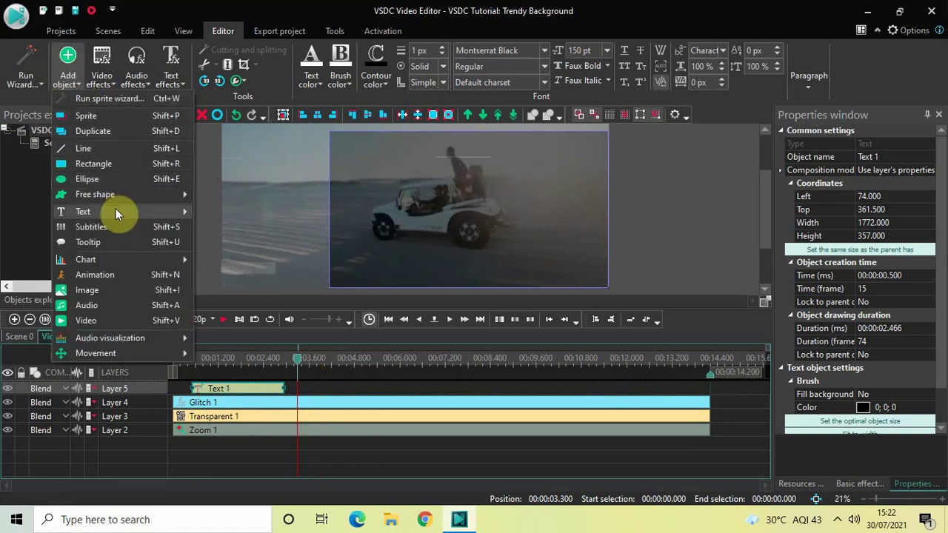
{"action": "mouse_move", "coordinate": [186, 212]}
{"action": "left_click", "coordinate": [227, 211]}
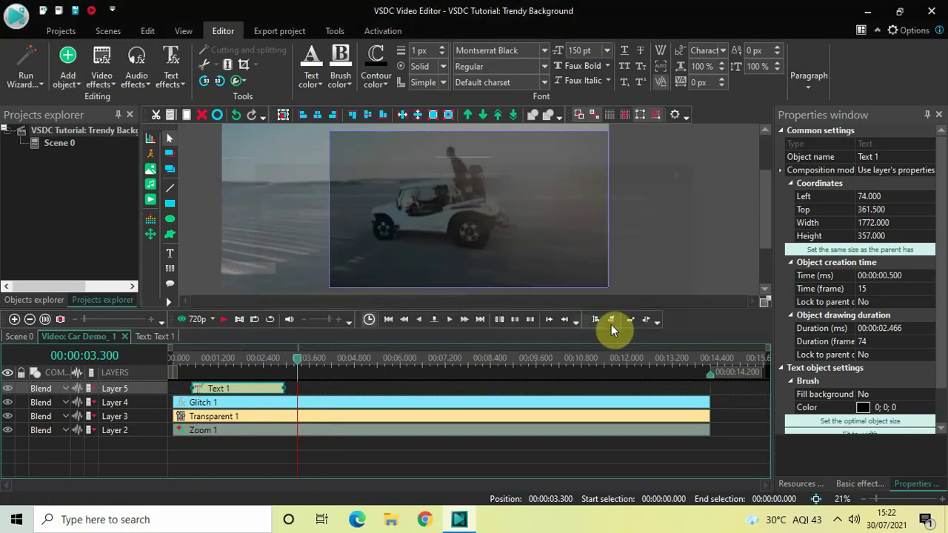
{"action": "left_click", "coordinate": [611, 324]}
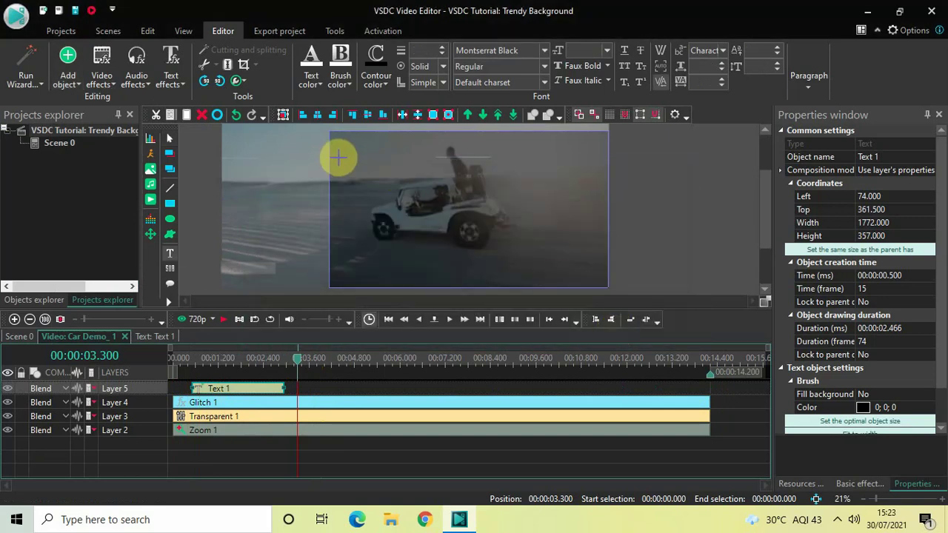
{"action": "left_click_drag", "start_coordinate": [339, 157], "coordinate": [598, 239]}
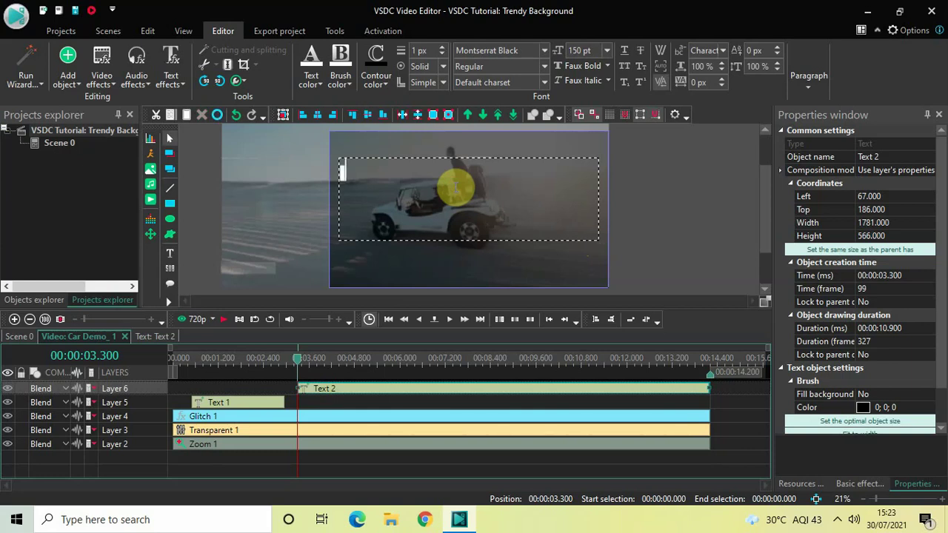
{"action": "type", "text": "LIKE"}
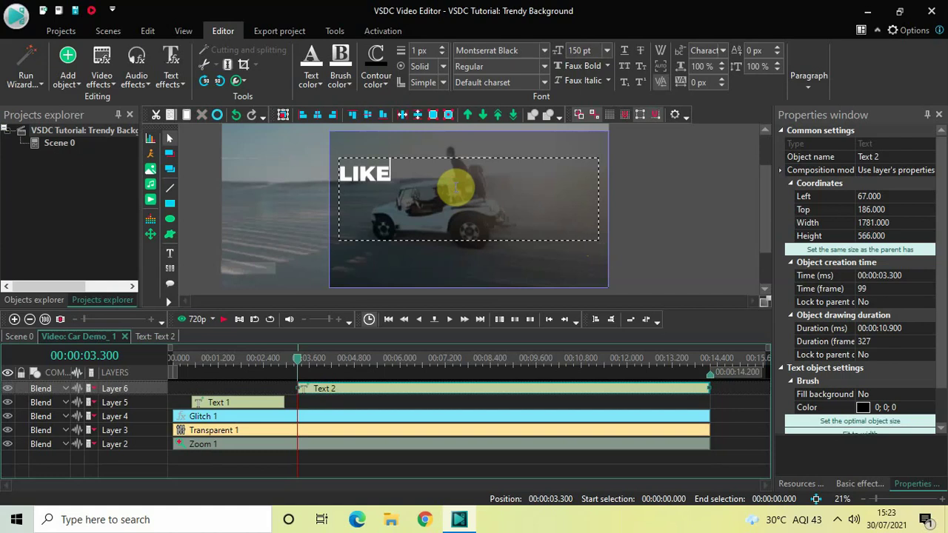
{"action": "type", "text": ",COMMENT"}
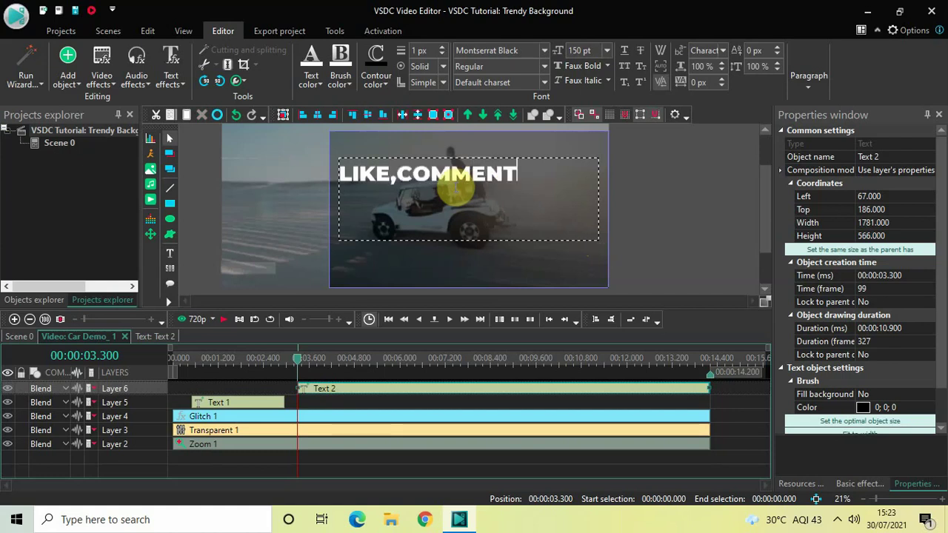